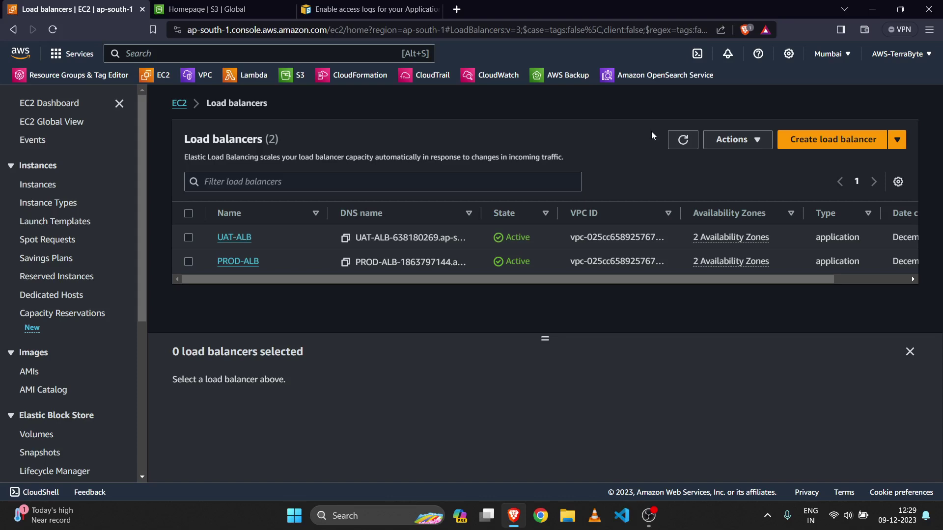
# Start a new S3 bucket, name it uat-prod-access-log, and check which region the load balancers are in
pyautogui.click(251, 8)
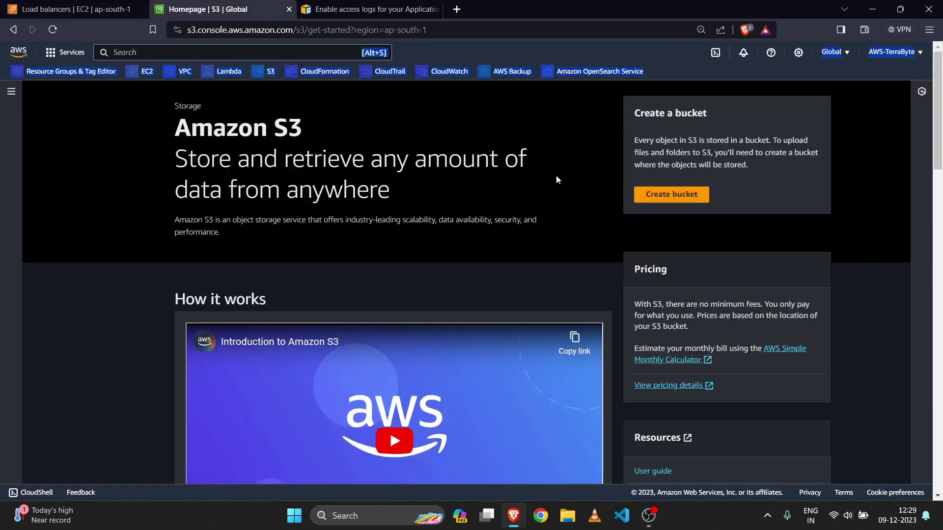
pyautogui.click(445, 114)
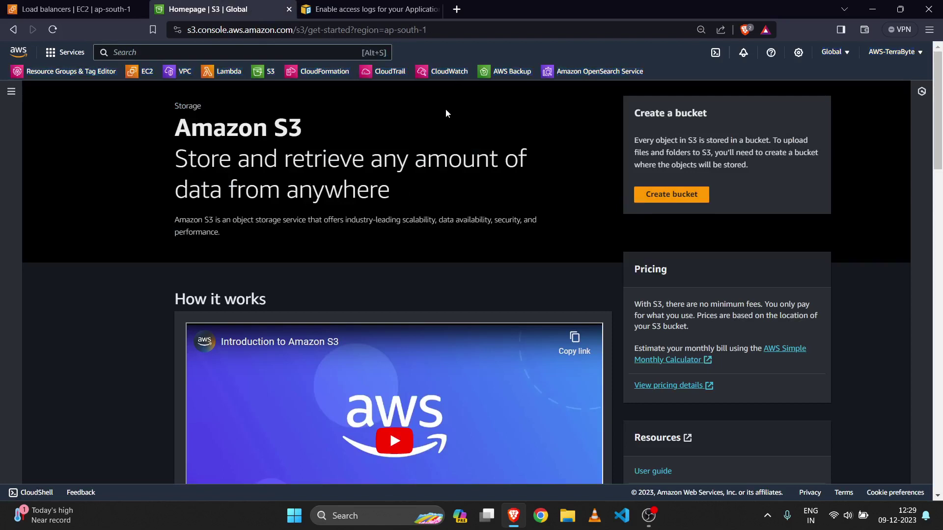
pyautogui.click(668, 196)
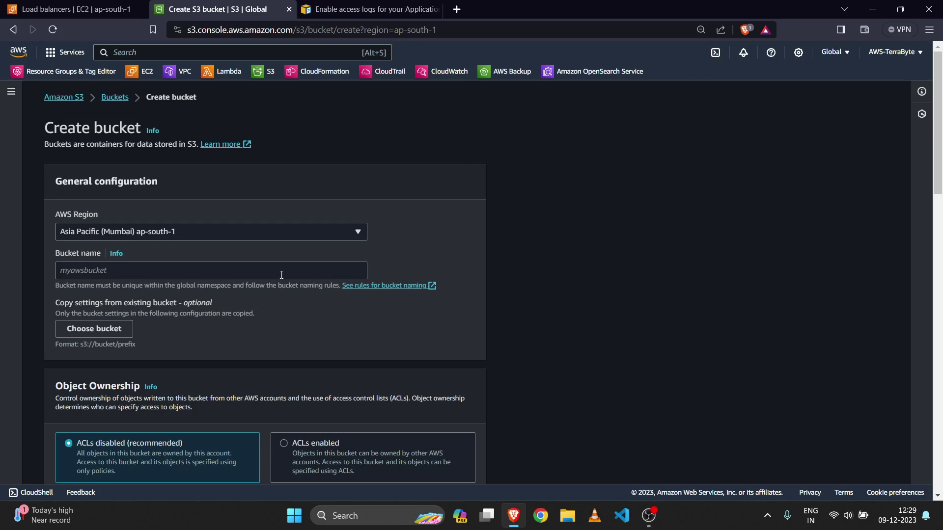
pyautogui.click(281, 274)
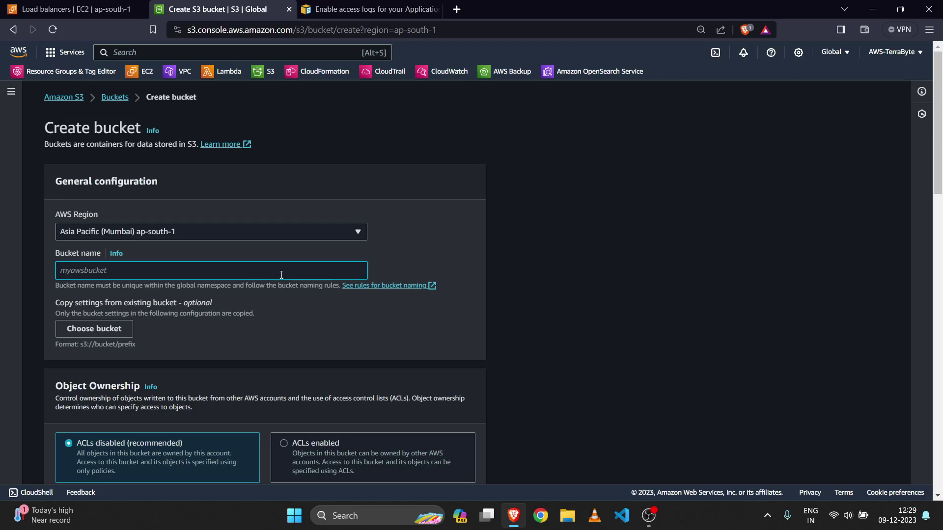
pyautogui.write('dewe')
pyautogui.press('BackSpace')
pyautogui.press('BackSpace')
pyautogui.write('uat')
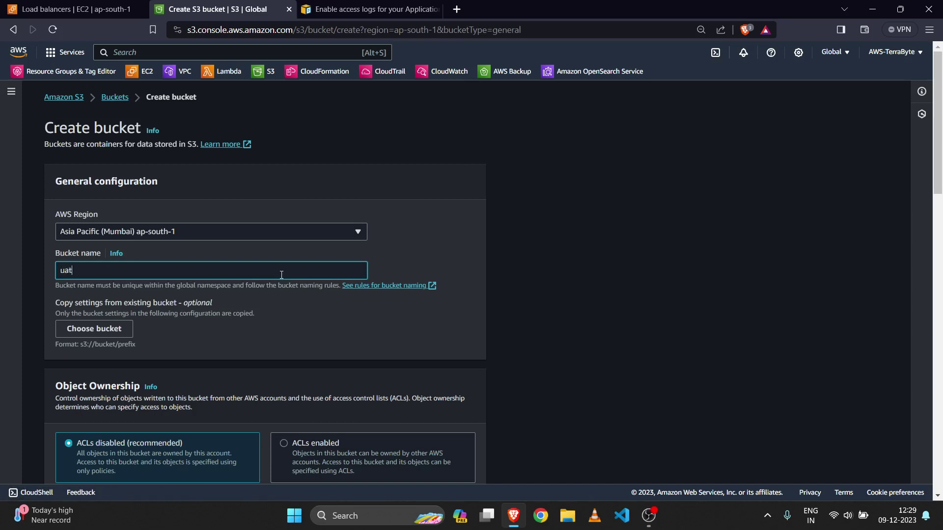
pyautogui.write('-prod-access-log')
pyautogui.hotkey('ctrl', 'shift', 'Tab')
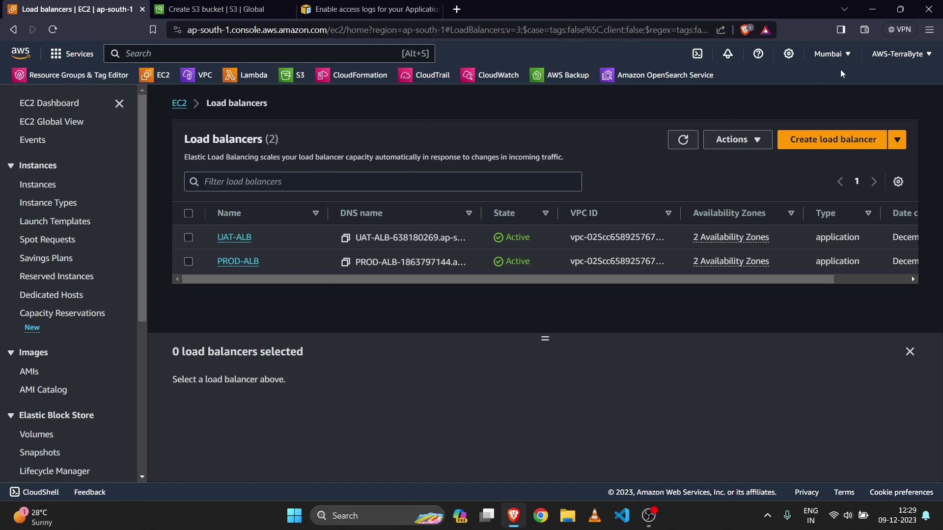
pyautogui.click(249, 10)
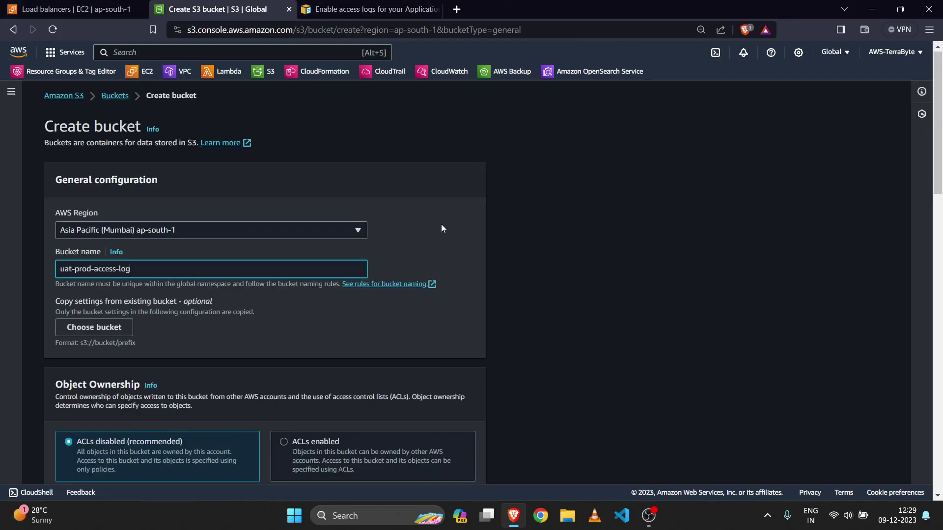
# Create the bucket with the default ownership, public access and encryption settings, then refresh the bucket list
pyautogui.scroll(-1, 441, 224)
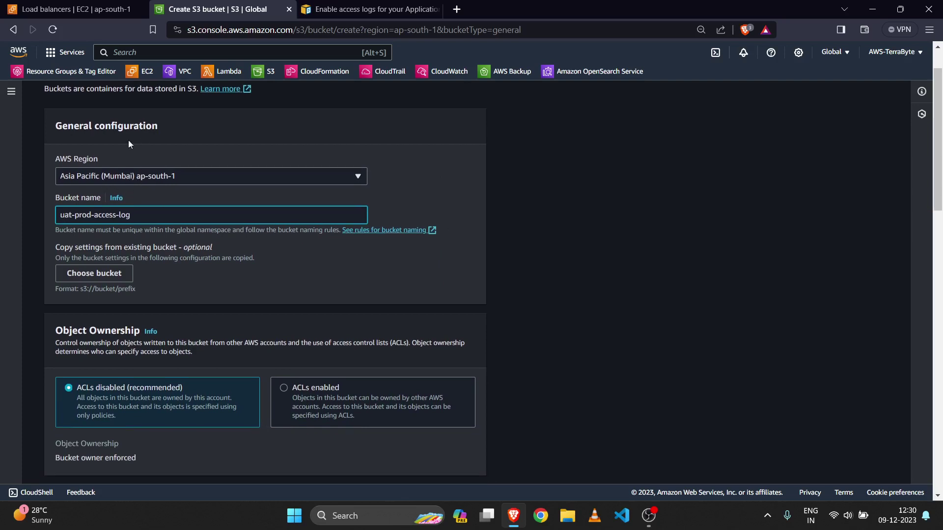
pyautogui.click(437, 314)
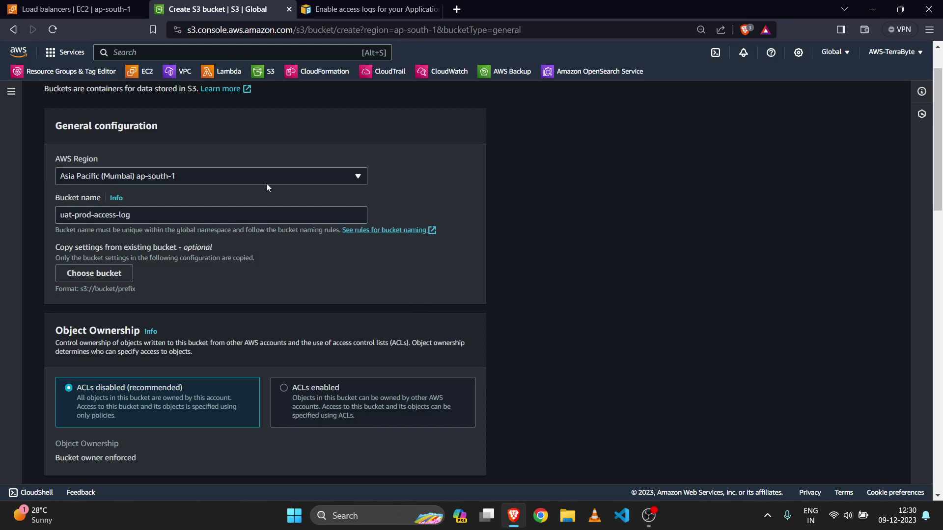
pyautogui.scroll(-10, 419, 356)
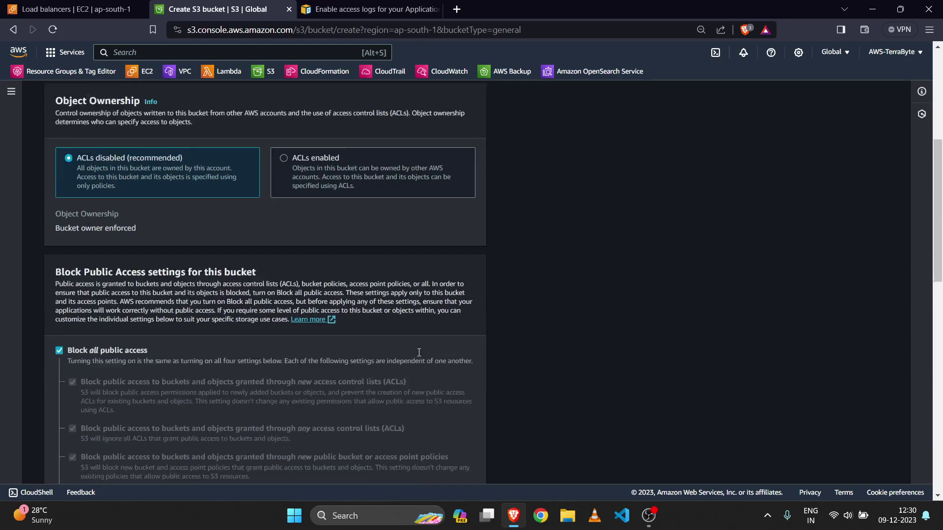
pyautogui.scroll(-8, 419, 356)
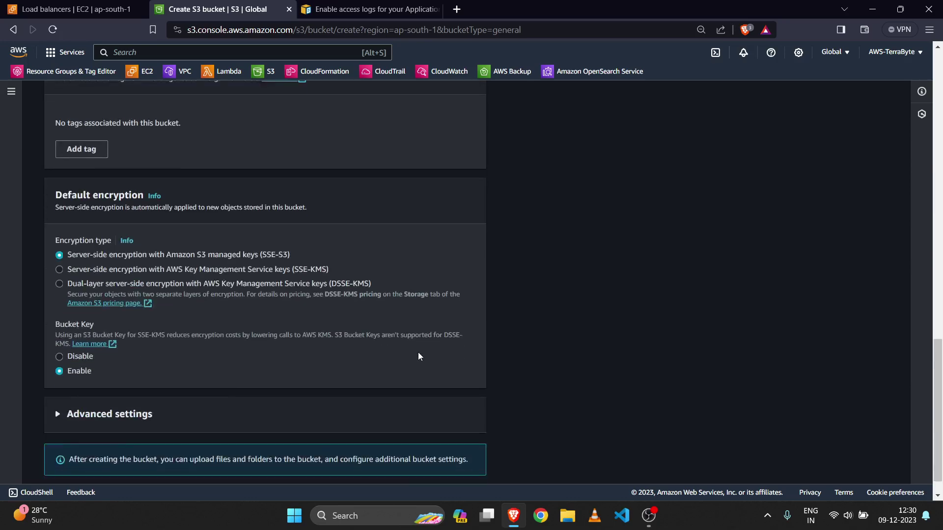
pyautogui.scroll(3, 419, 356)
pyautogui.scroll(-1, 419, 356)
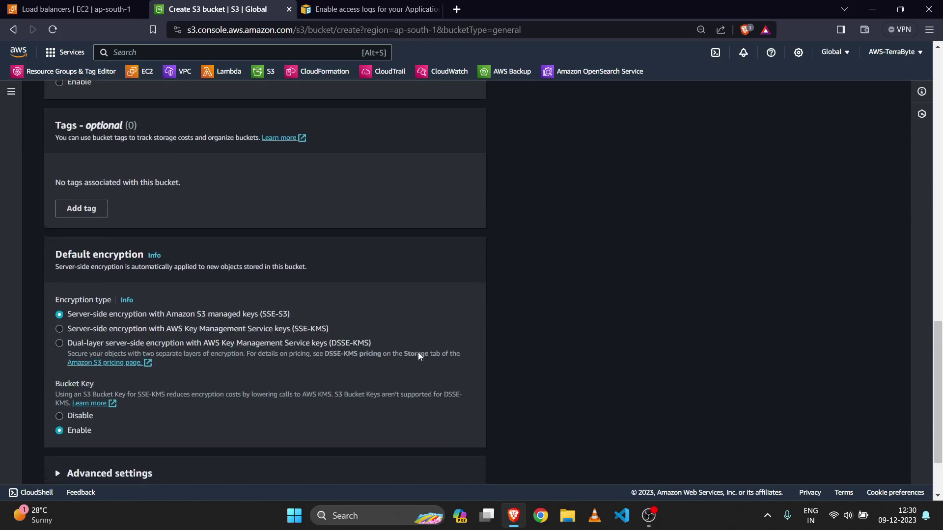
pyautogui.scroll(-2, 419, 355)
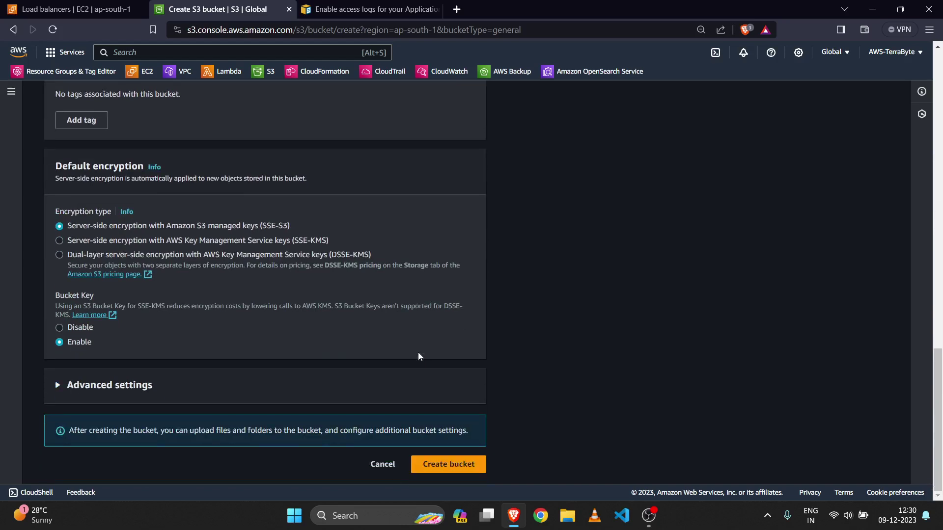
pyautogui.click(454, 461)
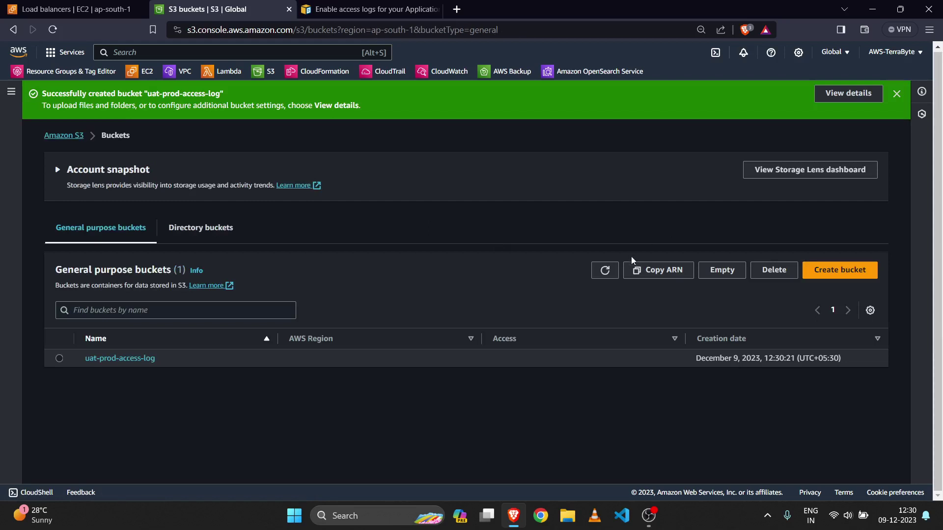
pyautogui.click(613, 273)
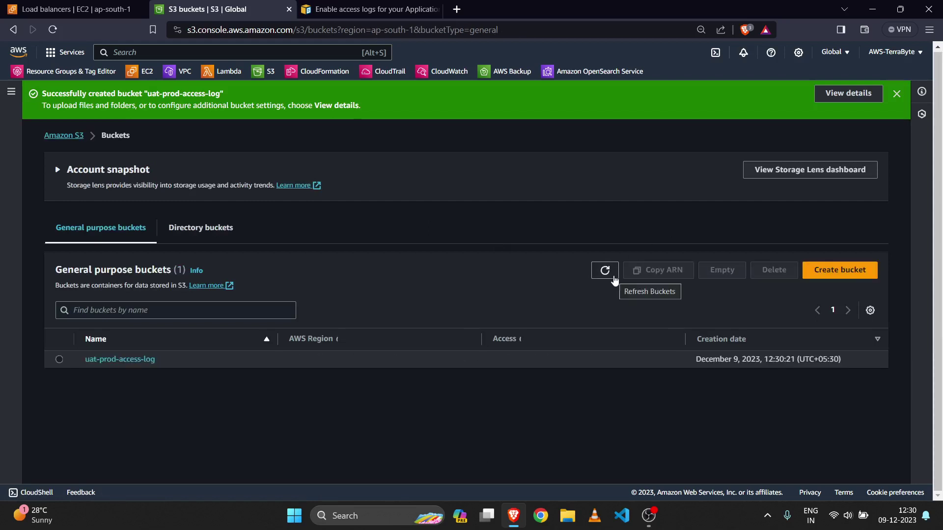
pyautogui.click(897, 94)
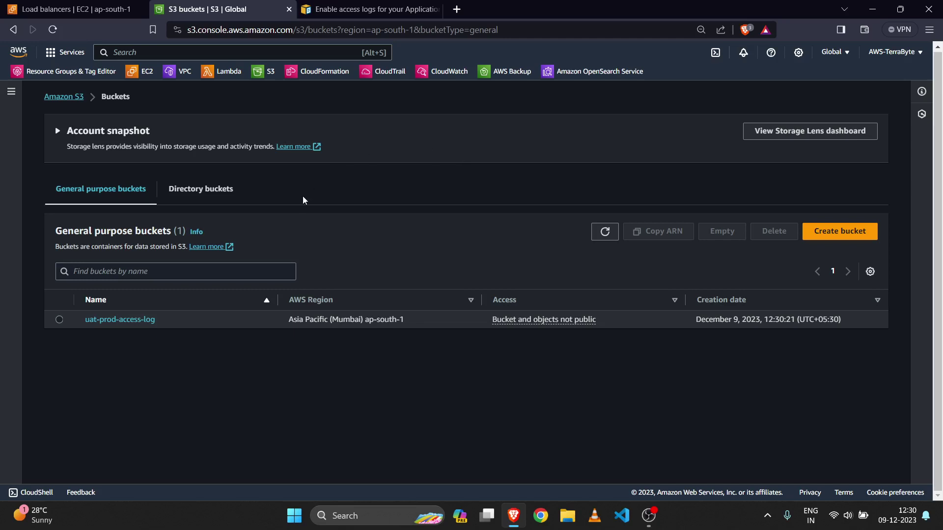
# Open the attributes of the UAT-ALB load balancer for editing
pyautogui.click(75, 9)
pyautogui.click(682, 141)
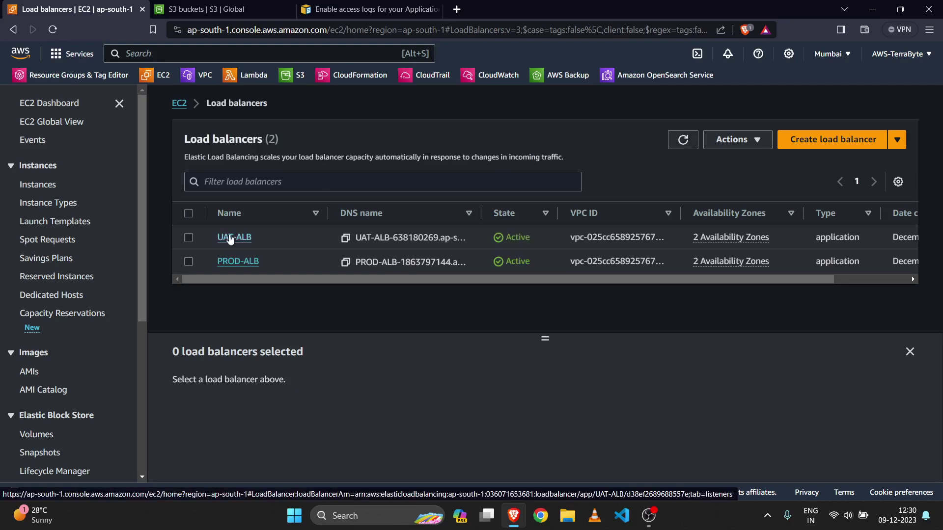
pyautogui.click(230, 238)
pyautogui.scroll(-3, 422, 288)
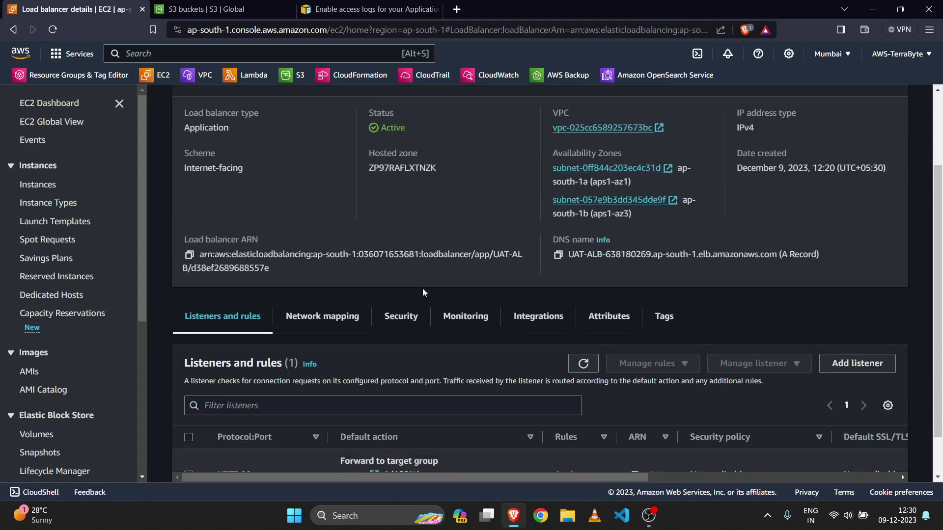
pyautogui.scroll(2, 246, 295)
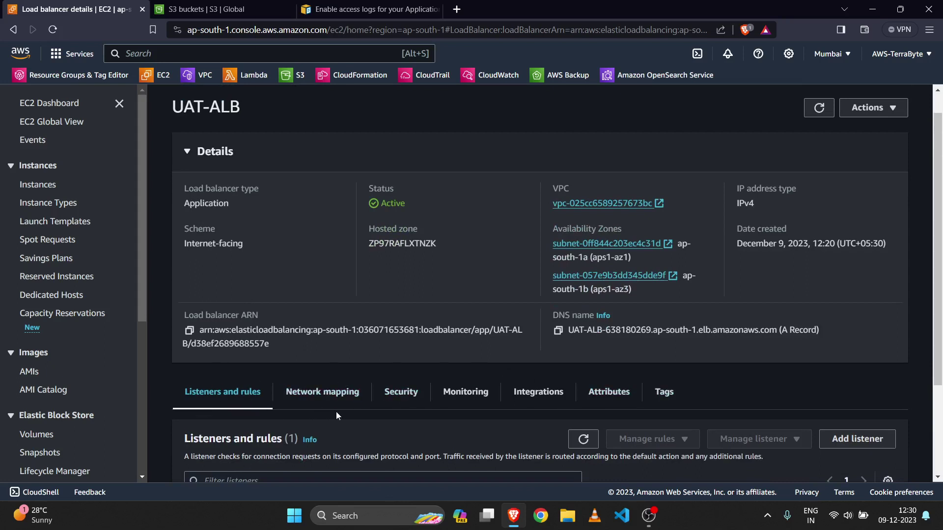
pyautogui.click(599, 400)
pyautogui.scroll(-2, 770, 346)
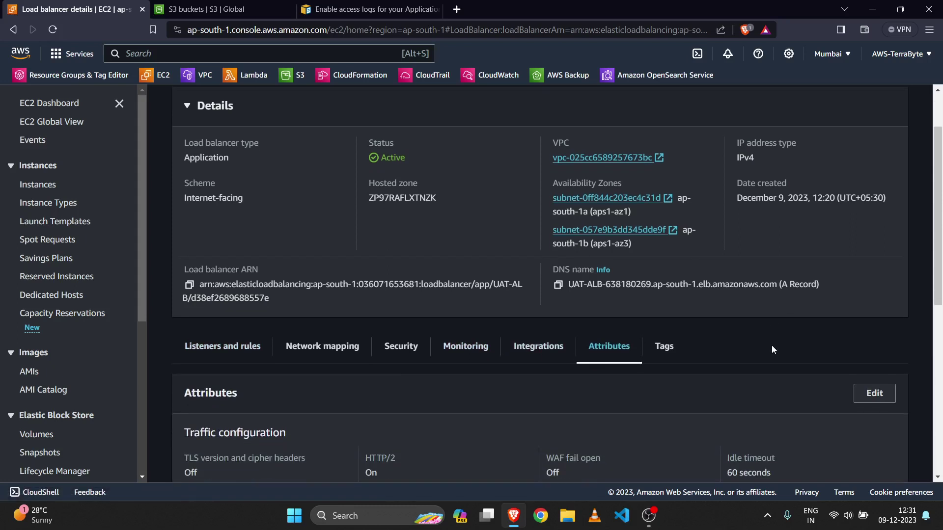
pyautogui.click(863, 362)
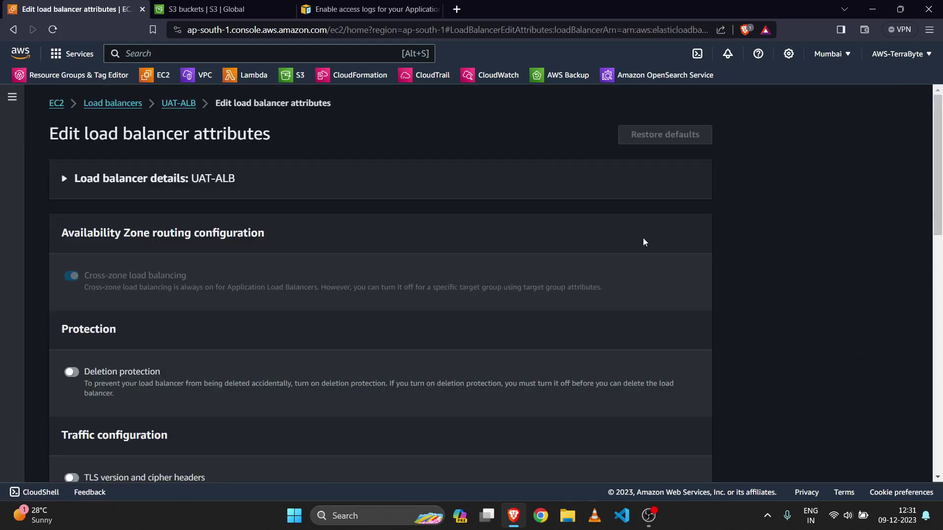
# Turn on access logs for UAT-ALB and choose the uat-prod-access-log bucket as their S3 location
pyautogui.scroll(-3, 645, 241)
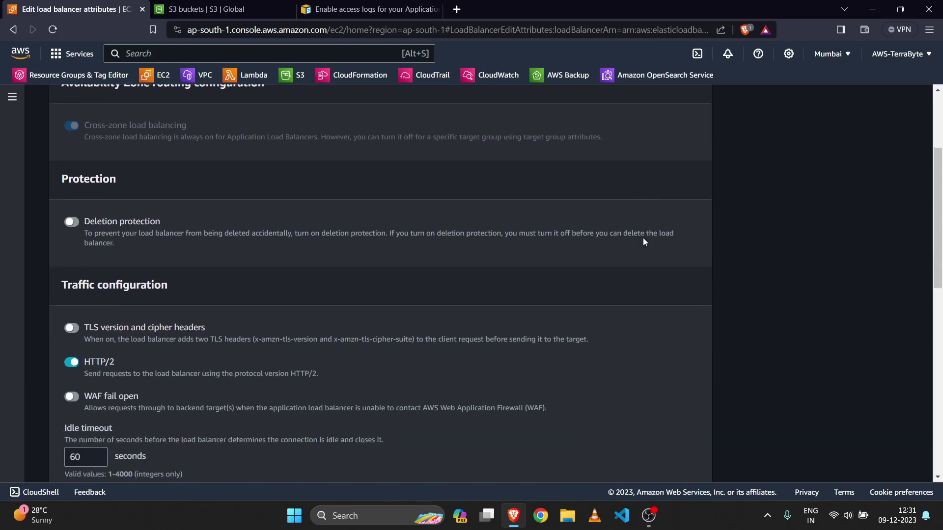
pyautogui.scroll(-7, 643, 238)
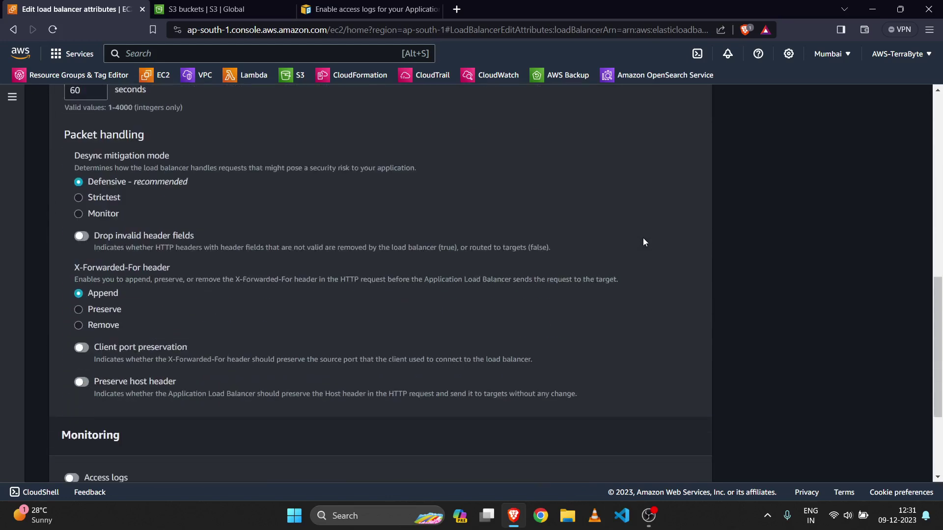
pyautogui.scroll(-3, 643, 238)
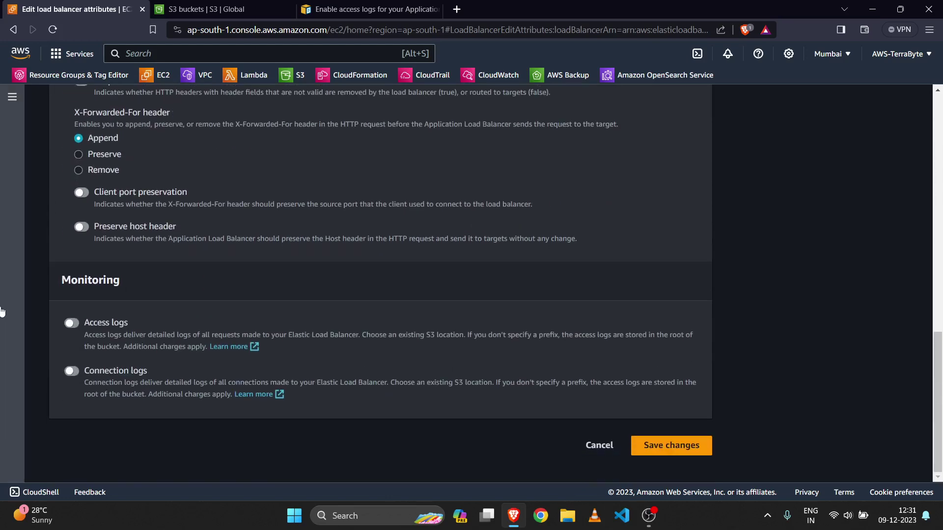
pyautogui.click(69, 326)
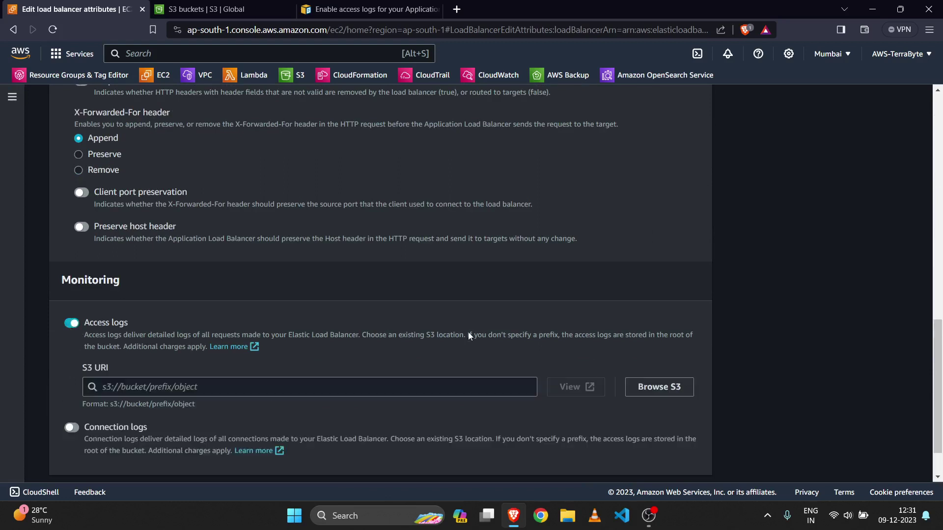
pyautogui.scroll(-1, 469, 335)
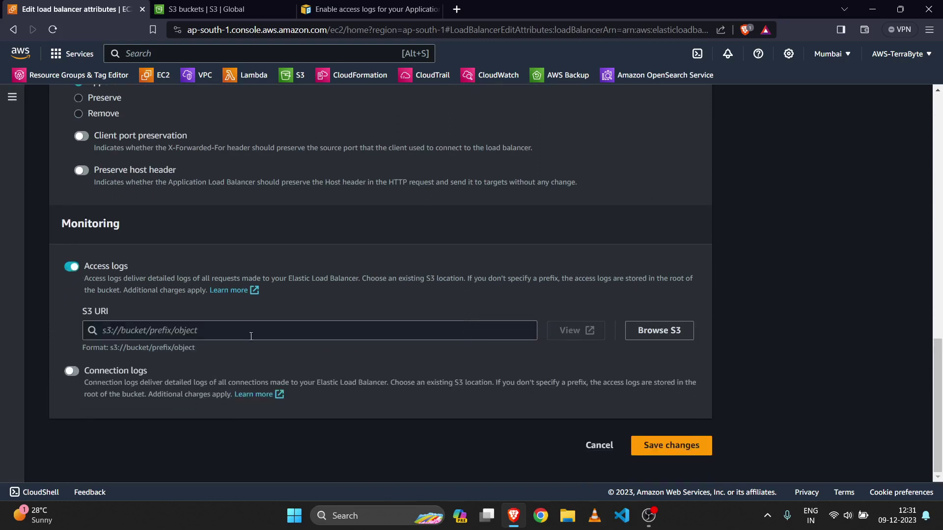
pyautogui.click(661, 330)
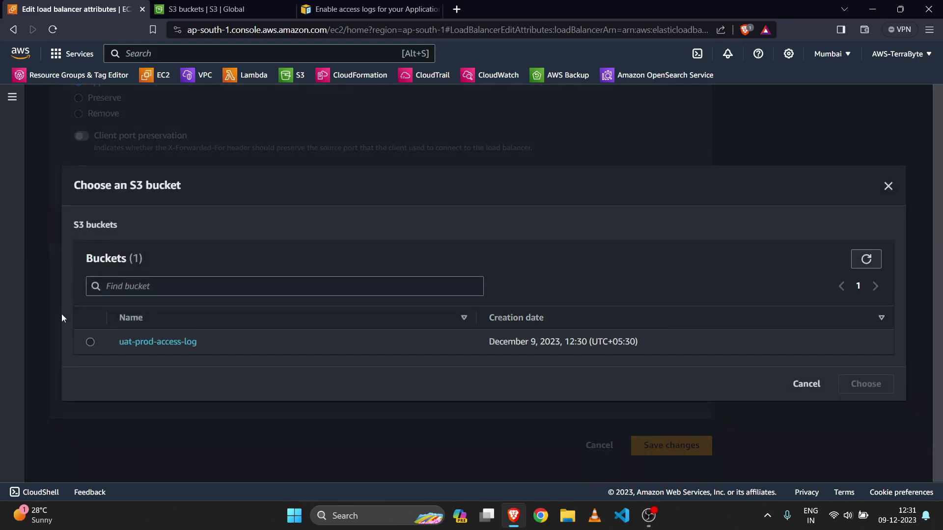
pyautogui.click(91, 349)
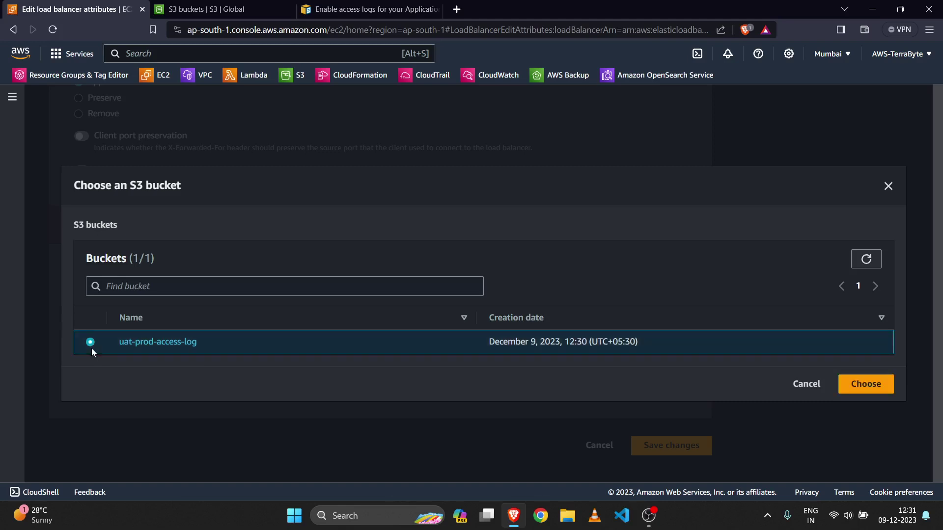
pyautogui.click(865, 387)
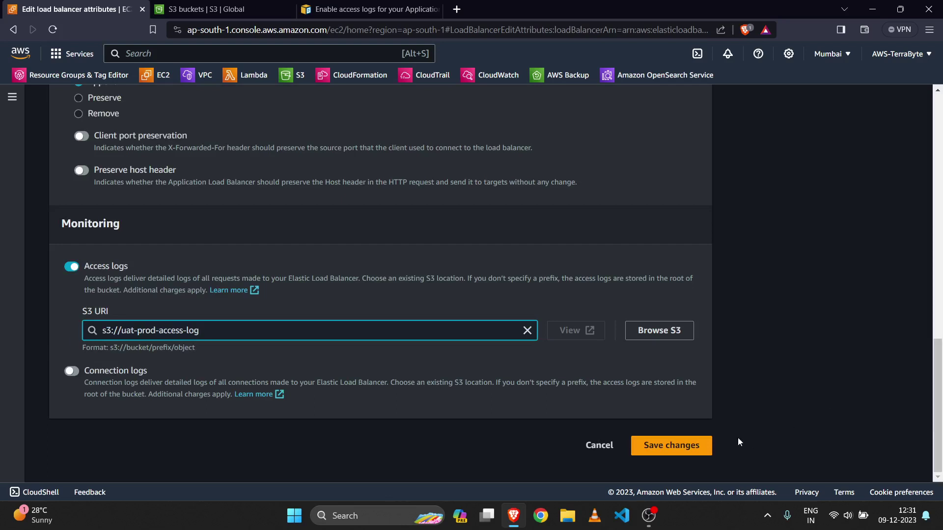
# Try to save the UAT-ALB attribute changes
pyautogui.click(699, 447)
pyautogui.scroll(-1, 441, 404)
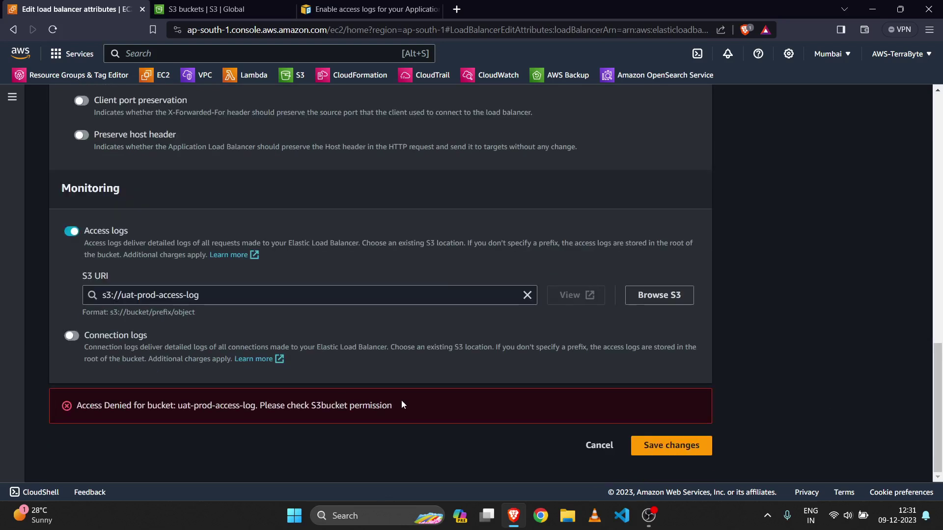
pyautogui.moveTo(83, 407)
pyautogui.mouseDown()
pyautogui.moveTo(364, 407)
pyautogui.moveTo(78, 408)
pyautogui.mouseUp()
pyautogui.click(89, 408)
# Read the Application Load Balancer access log guide's S3 bucket requirements and its section on attaching a bucket policy
pyautogui.click(373, 10)
pyautogui.scroll(-1, 461, 334)
pyautogui.scroll(1, 463, 331)
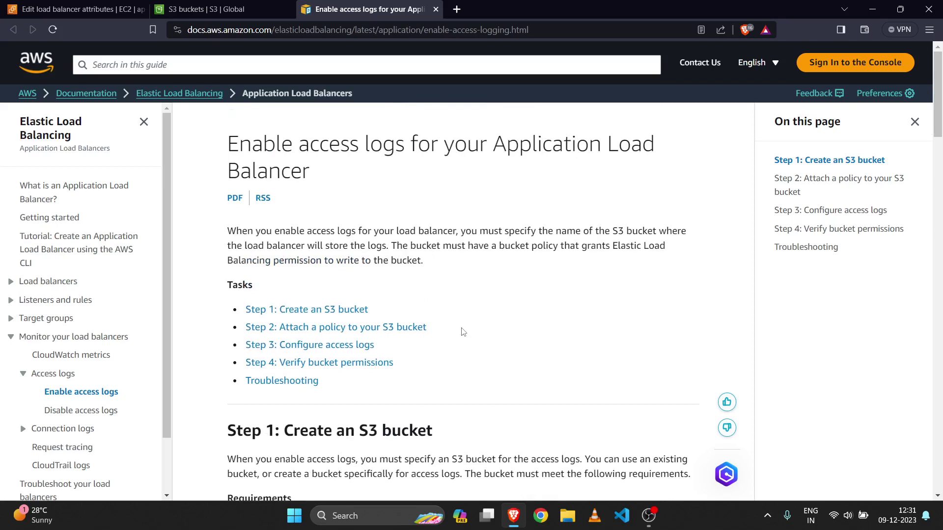
pyautogui.scroll(-1, 463, 331)
pyautogui.scroll(1, 463, 332)
pyautogui.scroll(-2, 463, 332)
pyautogui.scroll(-4, 476, 337)
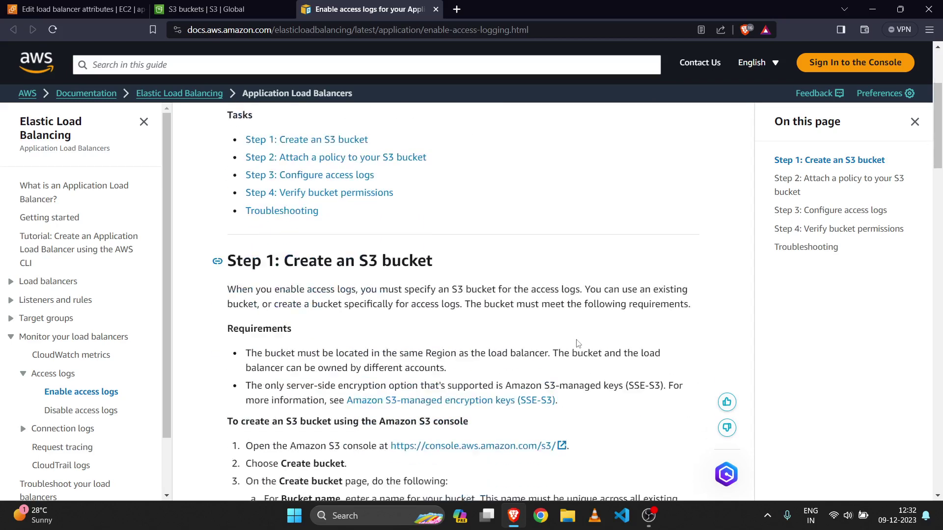
pyautogui.scroll(-1, 577, 340)
pyautogui.scroll(-3, 578, 343)
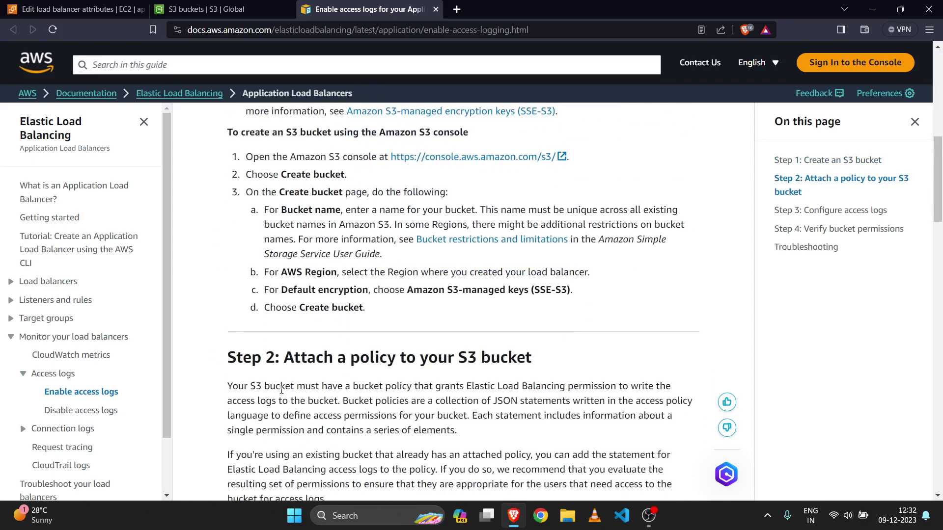
pyautogui.scroll(-1, 216, 355)
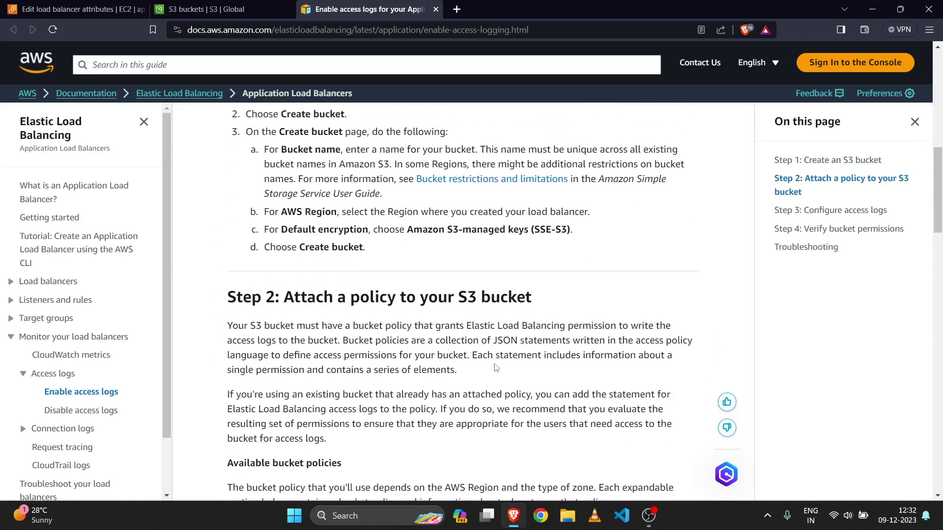
pyautogui.scroll(-2, 496, 367)
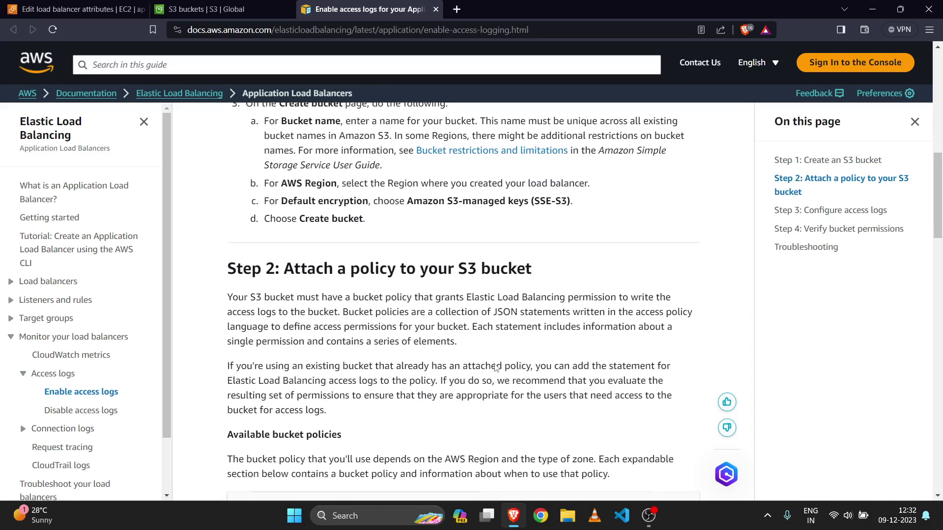
pyautogui.scroll(-1, 496, 367)
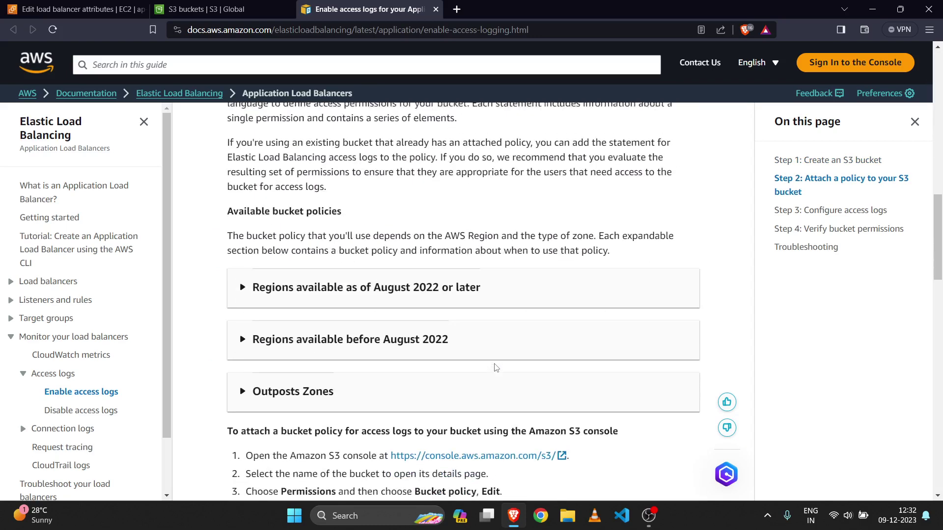
pyautogui.scroll(1, 495, 369)
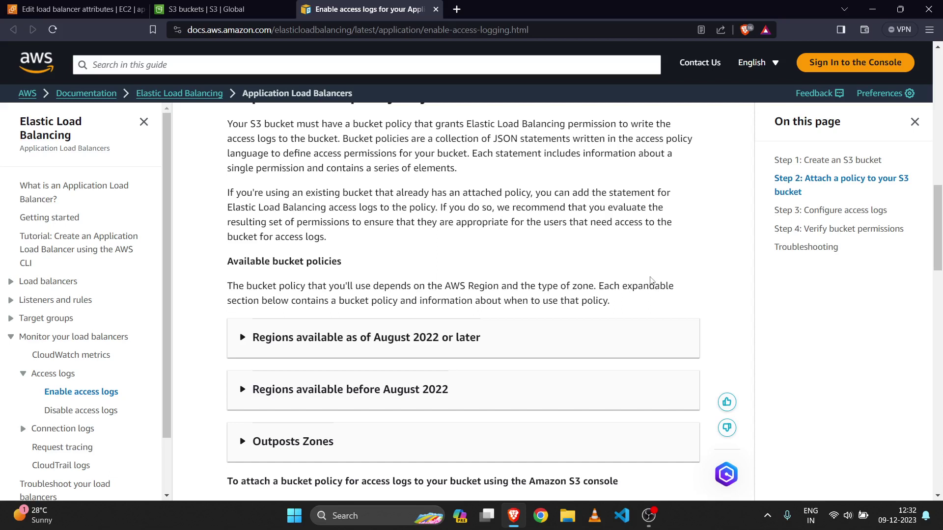
pyautogui.scroll(-2, 651, 281)
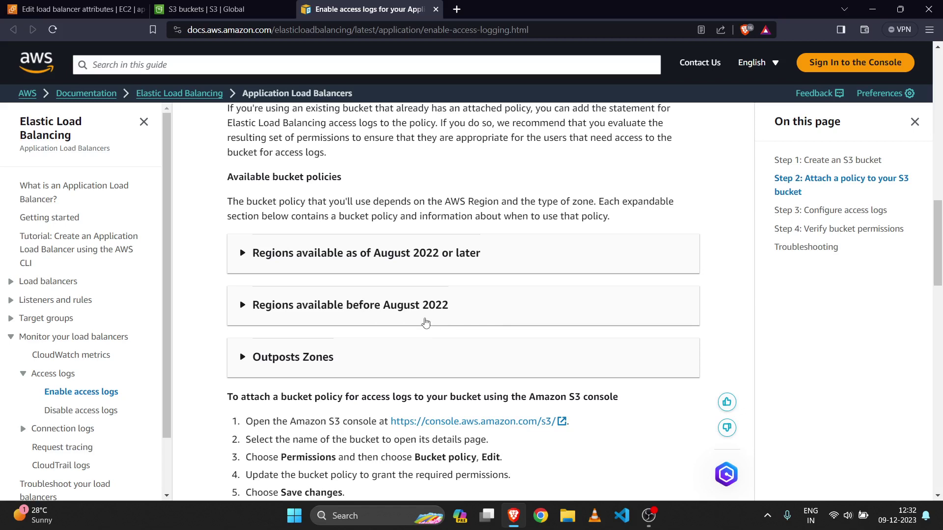
# Expand the bucket policy for regions available before August 2022 and copy its full JSON
pyautogui.click(425, 322)
pyautogui.scroll(-2, 492, 444)
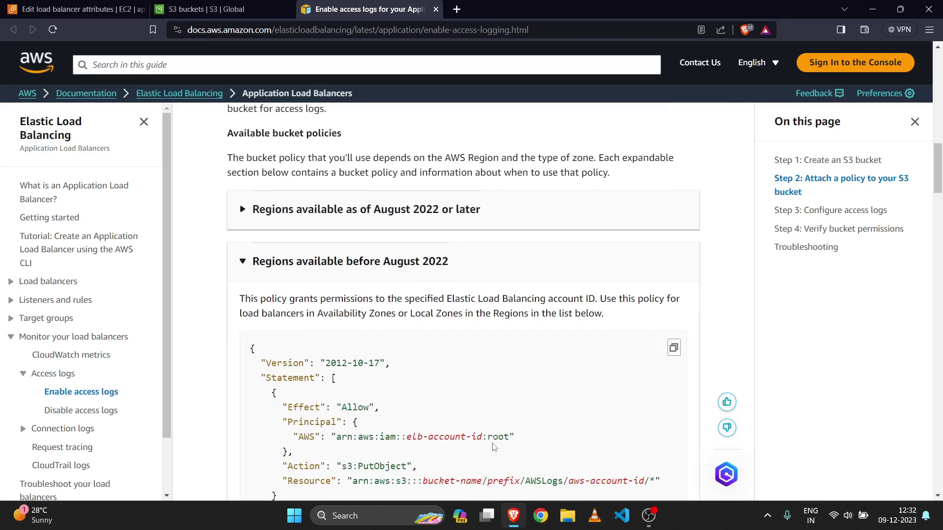
pyautogui.scroll(-5, 493, 447)
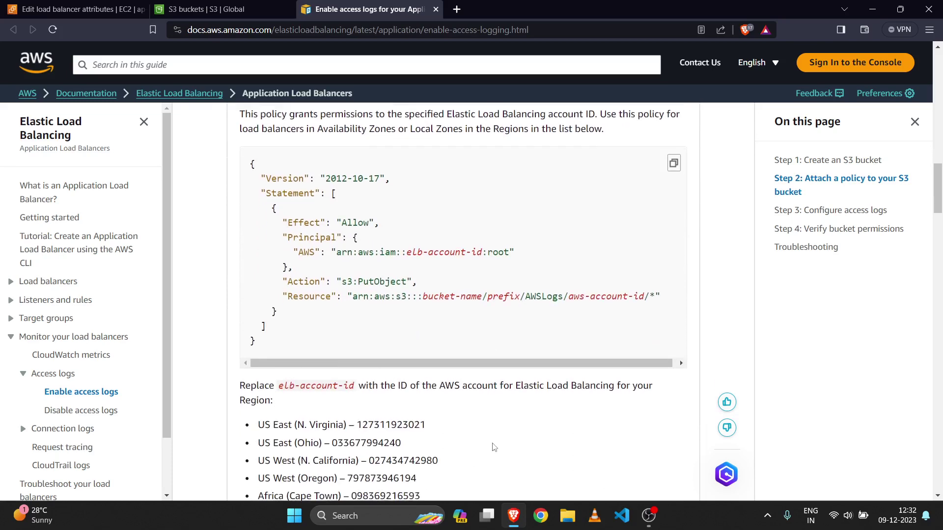
pyautogui.scroll(-6, 494, 447)
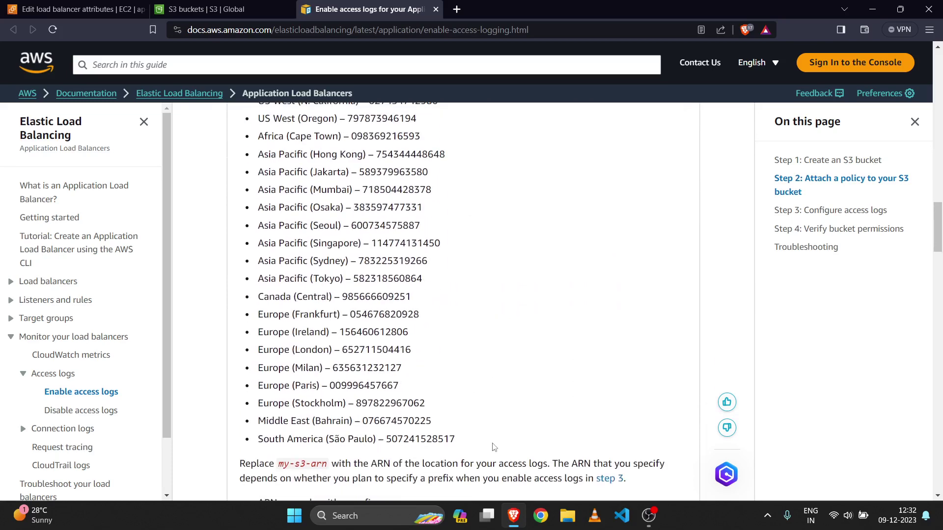
pyautogui.scroll(8, 493, 444)
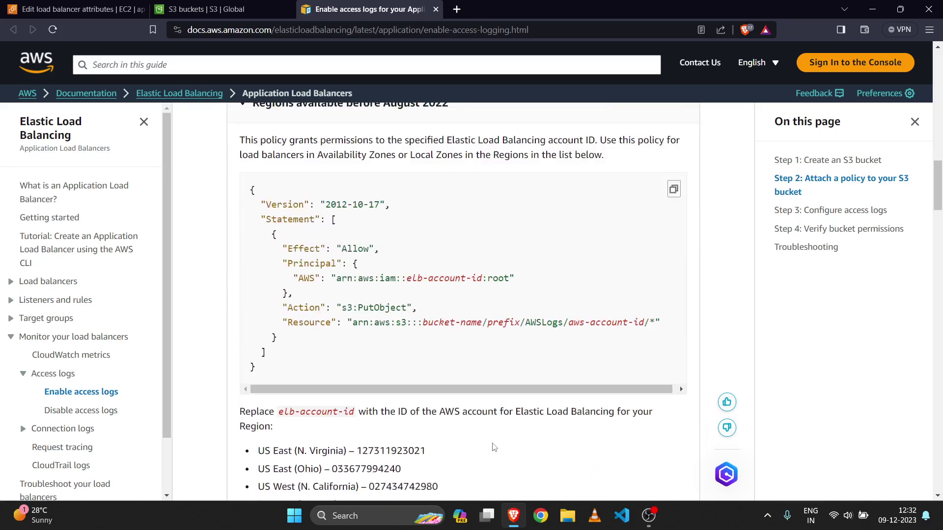
pyautogui.scroll(1, 494, 447)
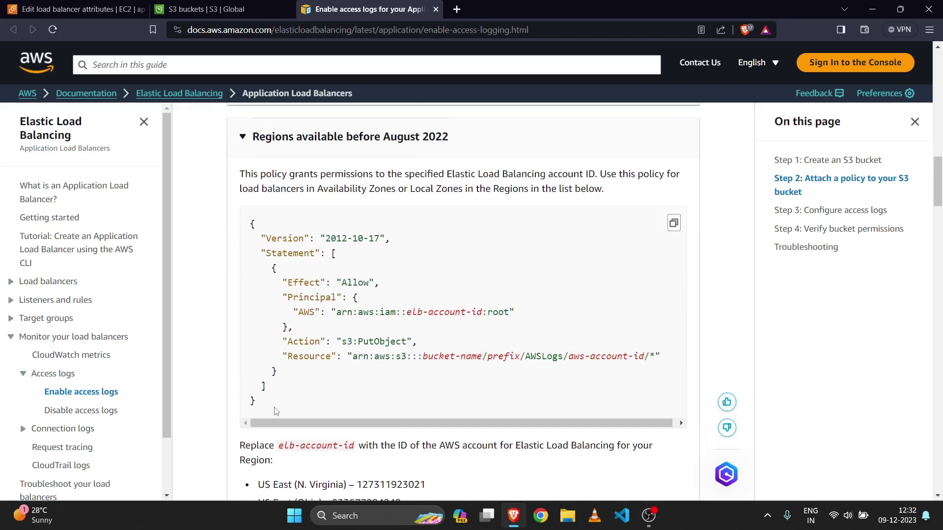
pyautogui.moveTo(275, 411); pyautogui.dragTo(237, 230)
pyautogui.hotkey('ctrl', 'c')
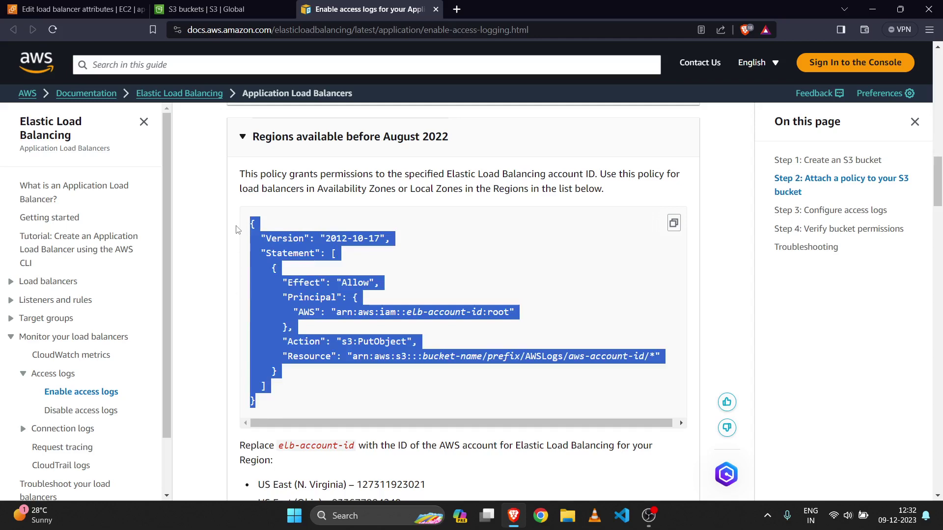
# Open the uat-prod-access-log bucket's policy for editing and paste the copied JSON policy into it
pyautogui.click(341, 203)
pyautogui.click(246, 9)
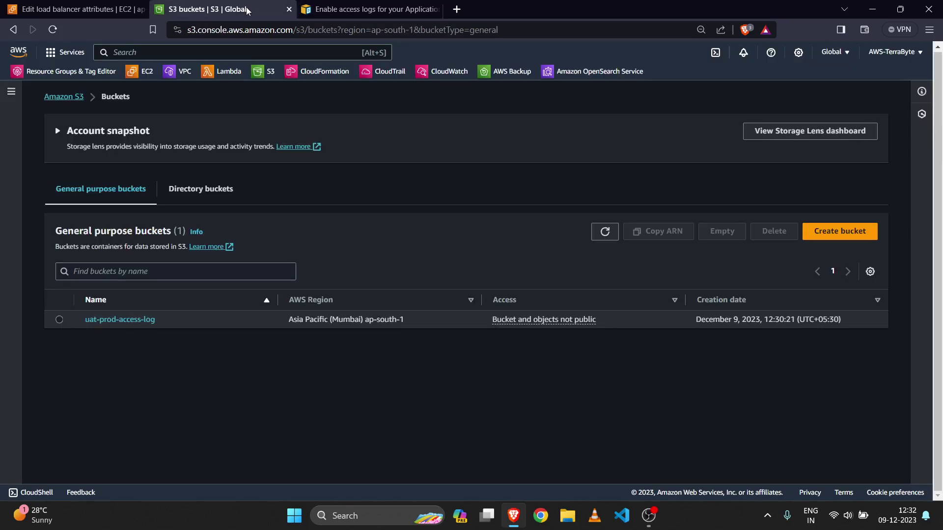
pyautogui.click(109, 320)
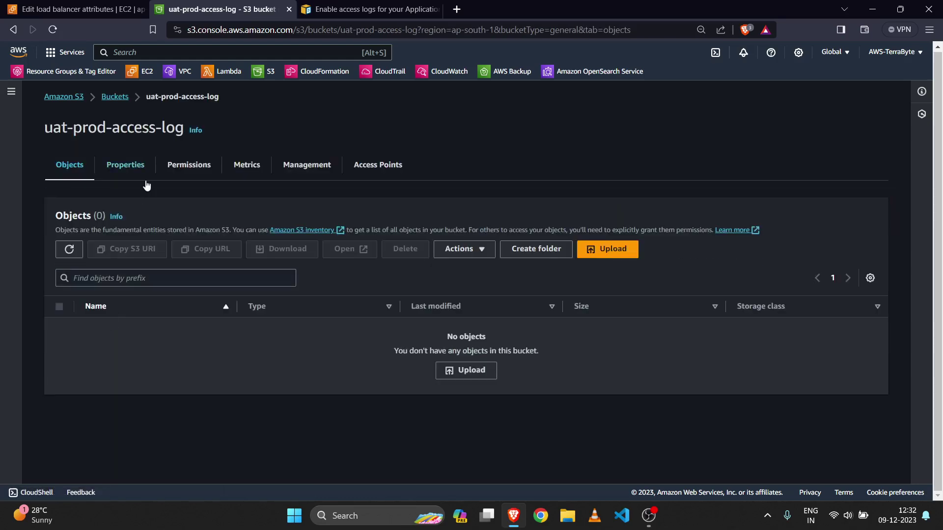
pyautogui.click(185, 174)
pyautogui.scroll(-2, 281, 278)
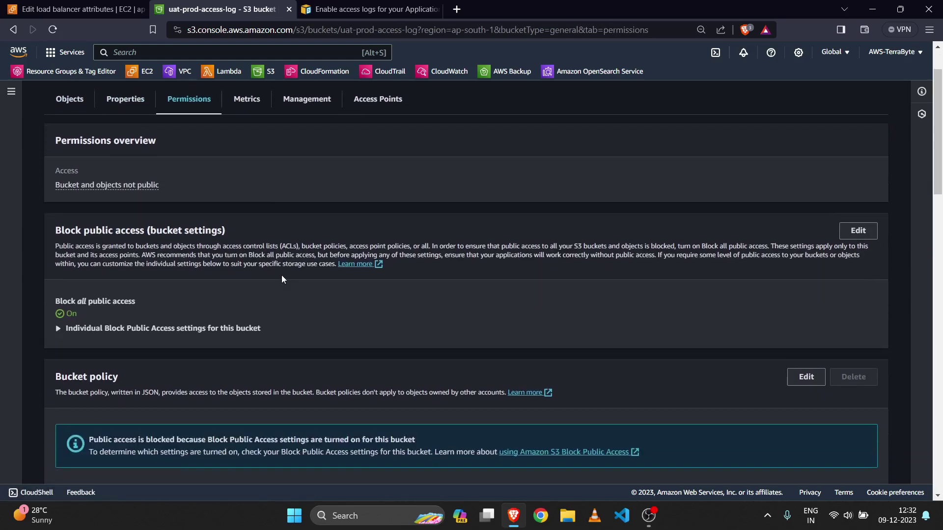
pyautogui.scroll(-2, 281, 278)
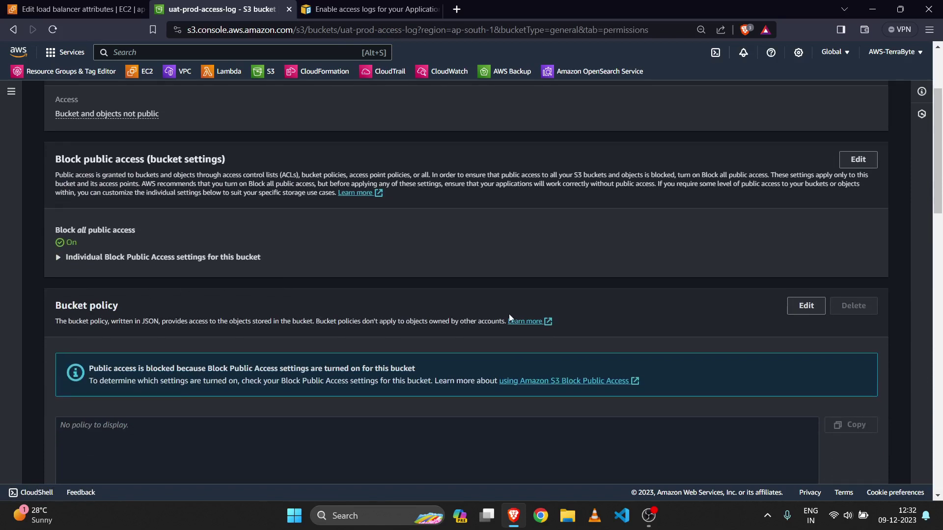
pyautogui.click(806, 306)
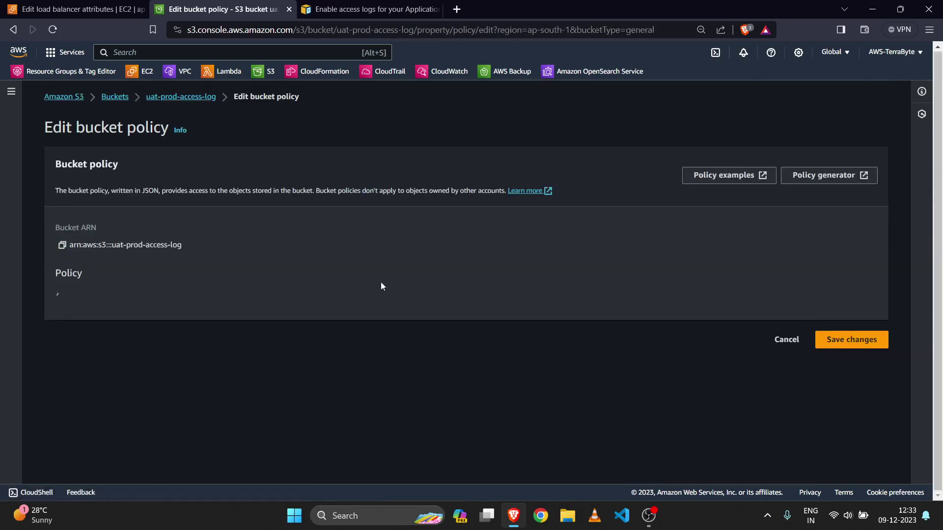
pyautogui.scroll(-2, 381, 282)
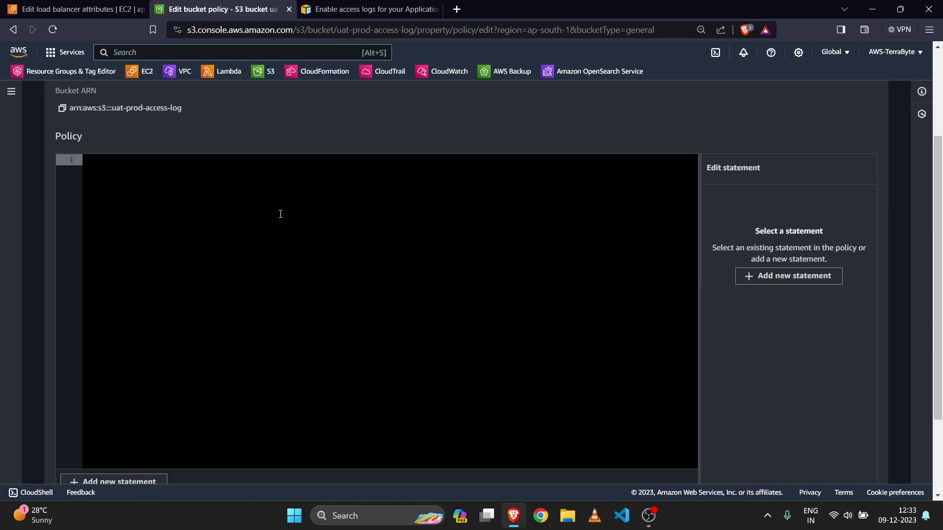
pyautogui.hotkey('ctrl', 'v')
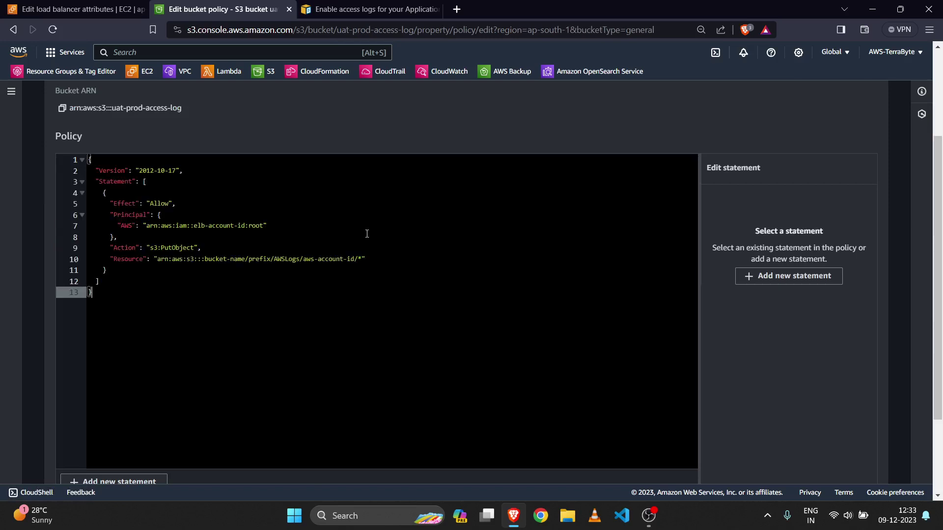
# Locate the elb-account-id placeholder in the policy's principal ARN and look up the signed-in account's ID
pyautogui.press('Up')
pyautogui.press('Up')
pyautogui.press('Up')
pyautogui.press('Up')
pyautogui.press('Up')
pyautogui.press('Up')
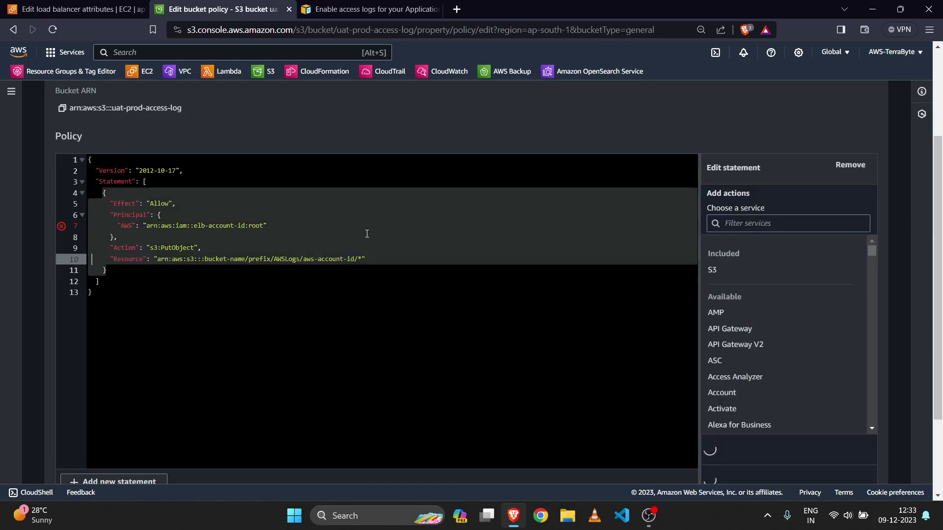
pyautogui.press('Right')
pyautogui.press('Right')
pyautogui.press('Right')
pyautogui.press('Right')
pyautogui.press('Right')
pyautogui.press('Right')
pyautogui.press('Right')
pyautogui.press('Right')
pyautogui.press('Right')
pyautogui.press('Right')
pyautogui.press('Right')
pyautogui.press('Right')
pyautogui.press('Right')
pyautogui.press('Right')
pyautogui.press('Right')
pyautogui.press('Right')
pyautogui.press('Right')
pyautogui.press('Right')
pyautogui.press('Right')
pyautogui.press('Right')
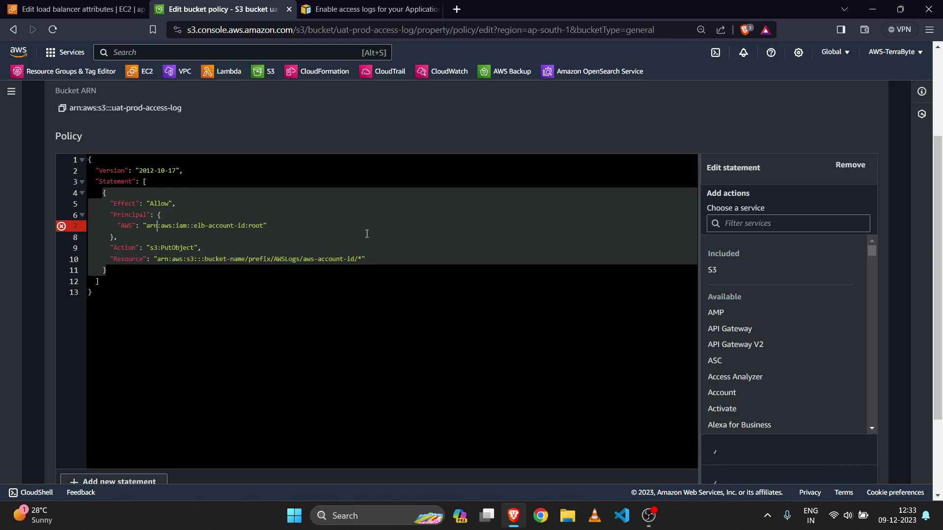
pyautogui.press('Right')
pyautogui.press('Right')
pyautogui.press('Right')
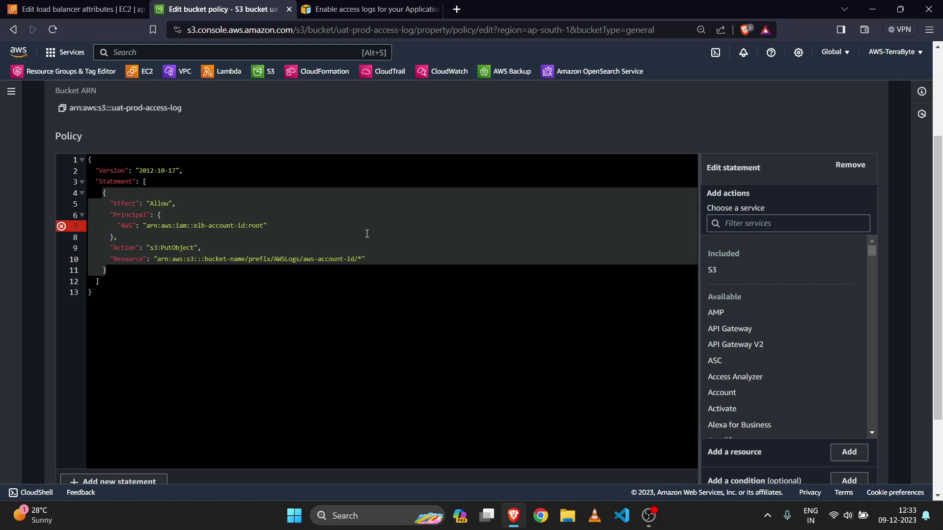
pyautogui.tripleClick(123, 228)
pyautogui.click(122, 228)
pyautogui.moveTo(193, 228); pyautogui.dragTo(244, 228)
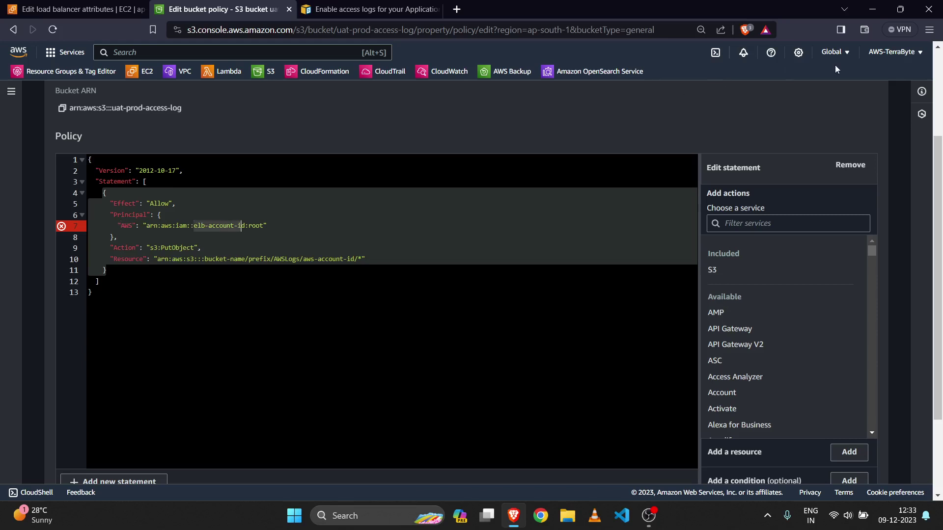
pyautogui.click(875, 58)
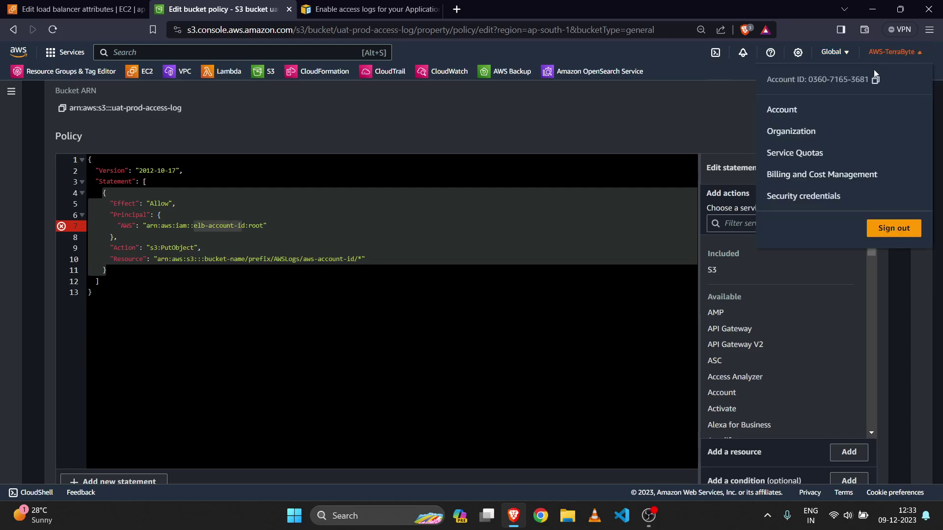
pyautogui.click(733, 100)
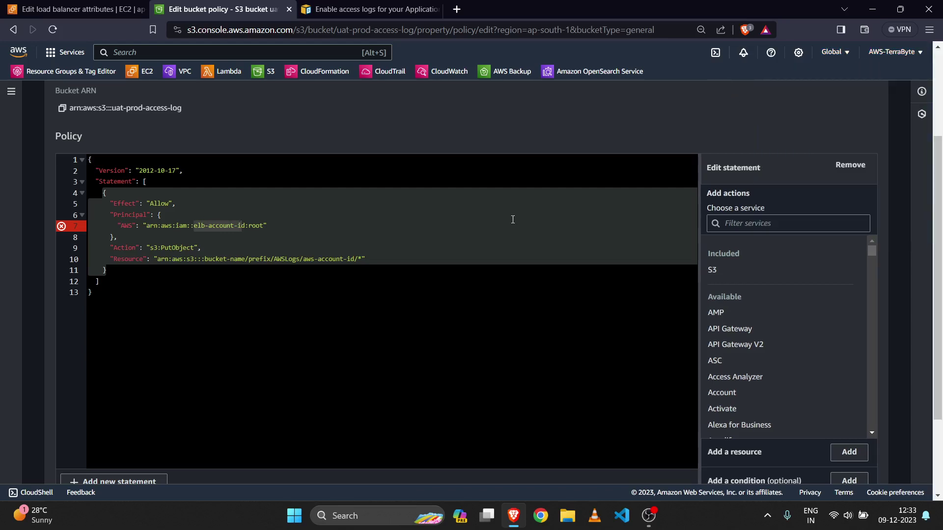
pyautogui.click(484, 251)
pyautogui.click(401, 282)
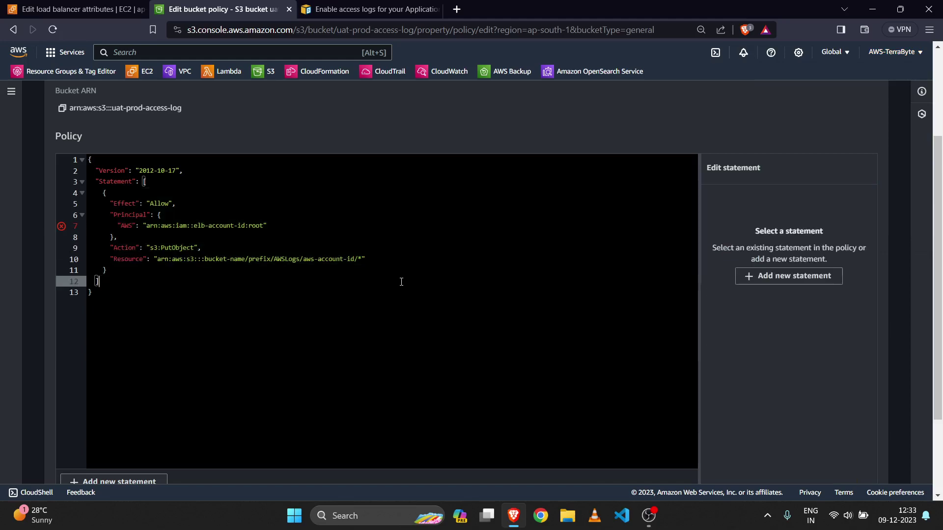
# Copy the Elastic Load Balancing account ID for Asia Pacific (Mumbai) from the access log guide
pyautogui.click(373, 13)
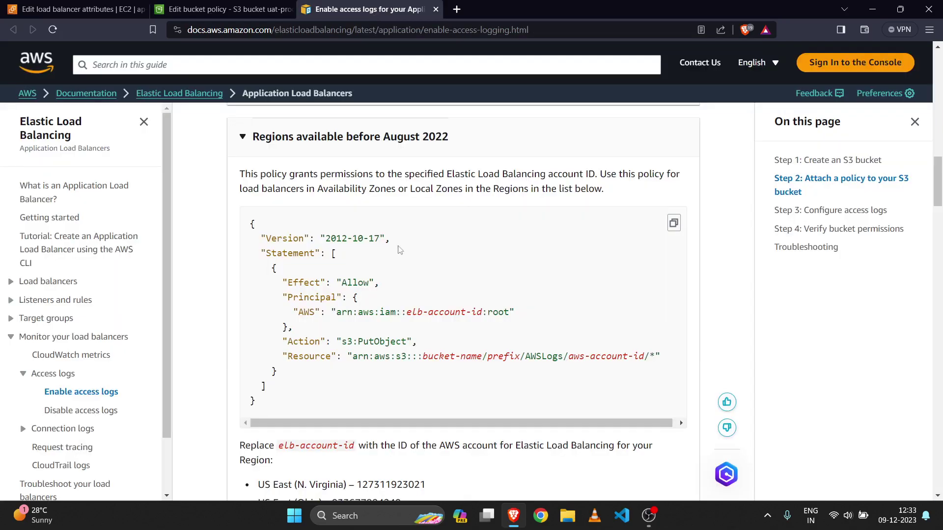
pyautogui.scroll(-3, 455, 471)
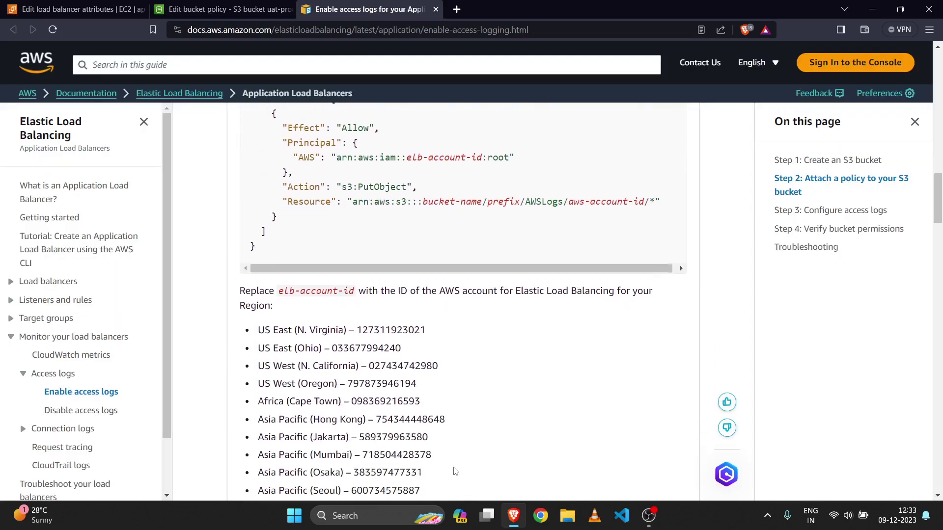
pyautogui.scroll(-1, 455, 471)
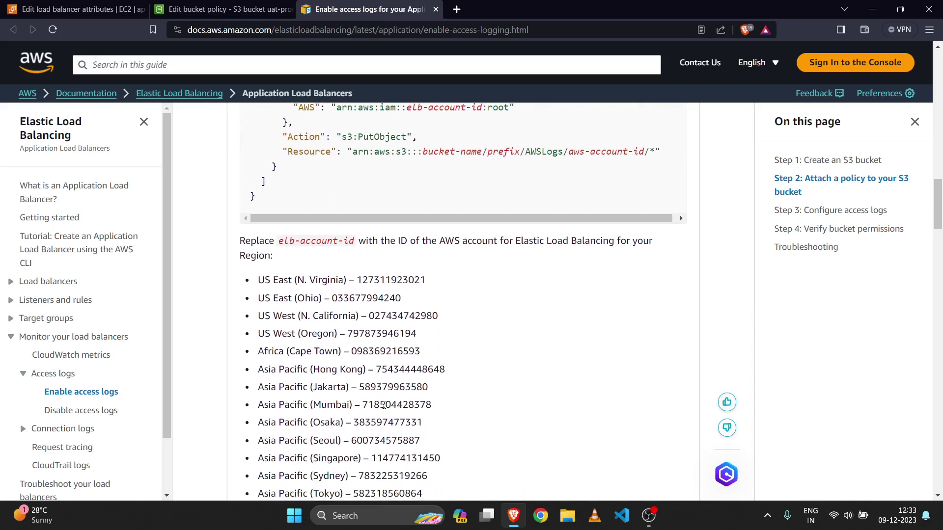
pyautogui.doubleClick(384, 405)
pyautogui.hotkey('ctrl', 'c')
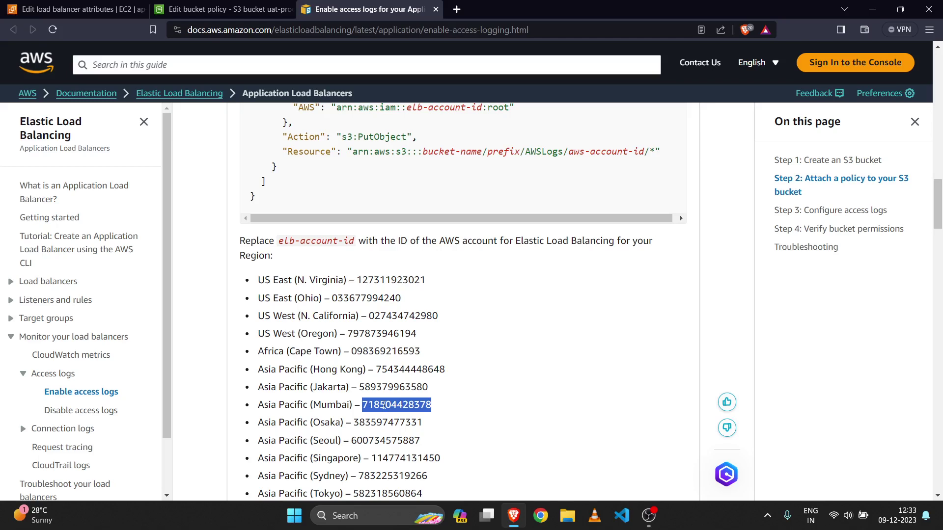
# Replace the elb-account-id placeholder in the bucket policy's principal ARN with the copied Elastic Load Balancing account ID for Mumbai
pyautogui.click(220, 9)
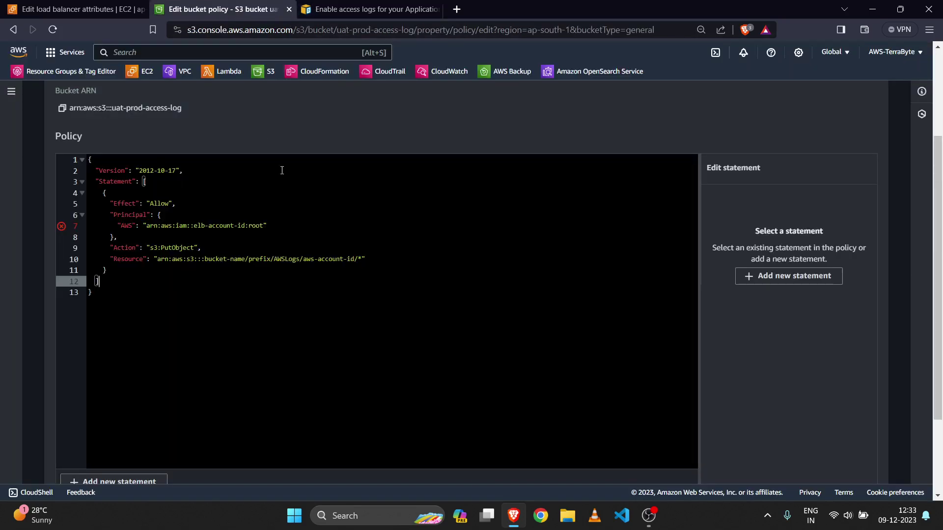
pyautogui.click(241, 225)
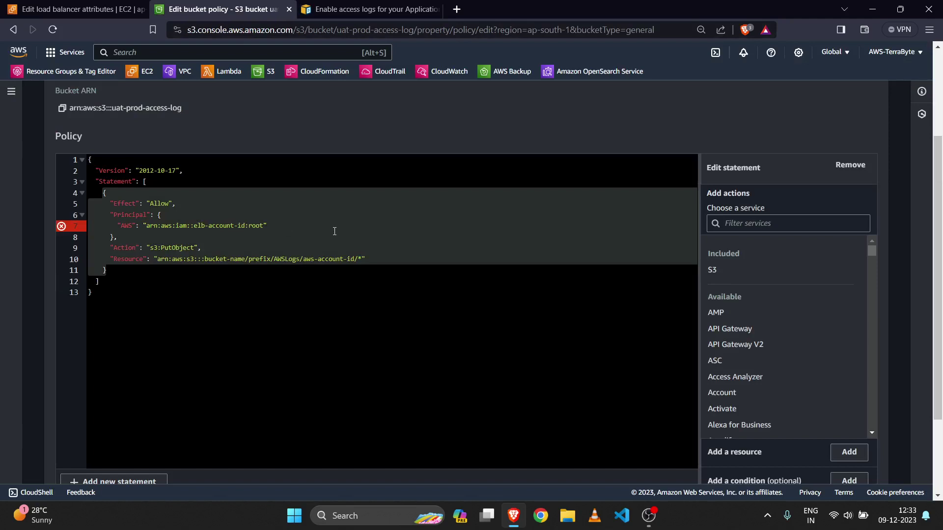
pyautogui.press('BackSpace')
pyautogui.press('BackSpace')
pyautogui.press('BackSpace')
pyautogui.press('BackSpace')
pyautogui.press('BackSpace')
pyautogui.press('BackSpace')
pyautogui.press('BackSpace')
pyautogui.press('BackSpace')
pyautogui.press('BackSpace')
pyautogui.press('BackSpace')
pyautogui.press('BackSpace')
pyautogui.press('BackSpace')
pyautogui.press('BackSpace')
pyautogui.press('BackSpace')
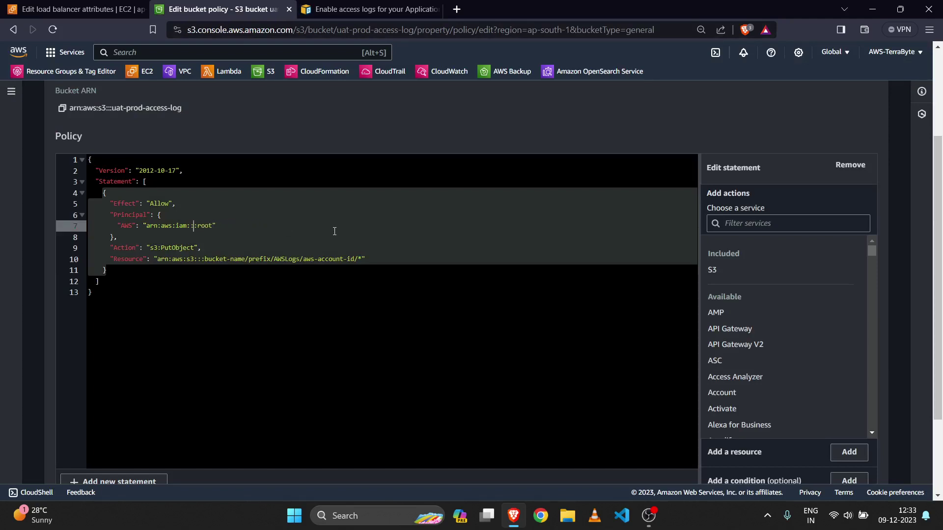
pyautogui.hotkey('ctrl', 'v')
pyautogui.click(372, 238)
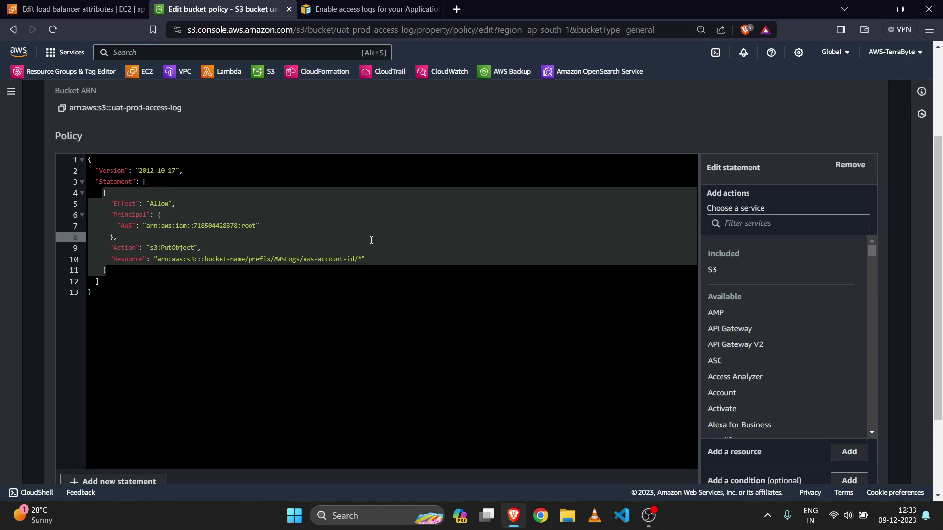
pyautogui.click(396, 253)
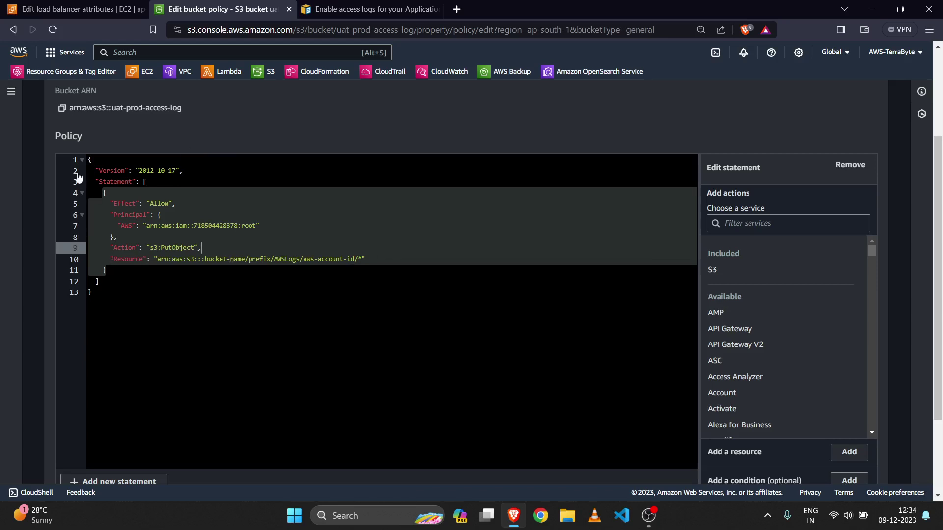
# Copy the bucket's ARN and use it in the policy's Resource value, making it arn:aws:s3:::uat-prod-access-log/*
pyautogui.scroll(1, 64, 118)
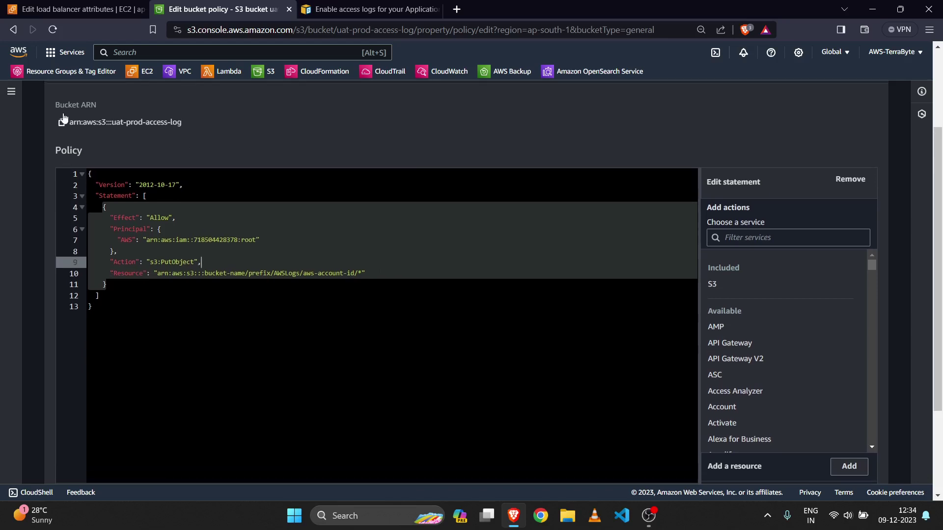
pyautogui.click(61, 123)
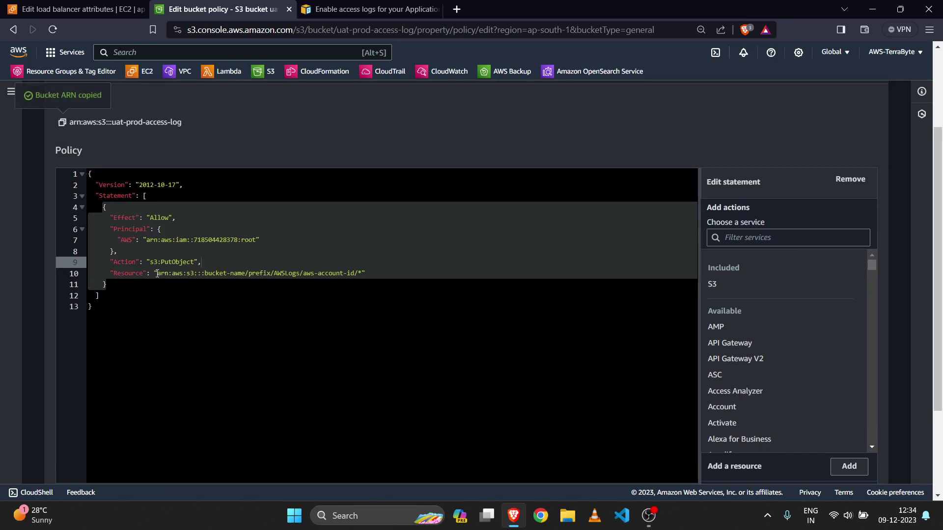
pyautogui.moveTo(156, 274); pyautogui.dragTo(217, 283)
pyautogui.click(174, 280)
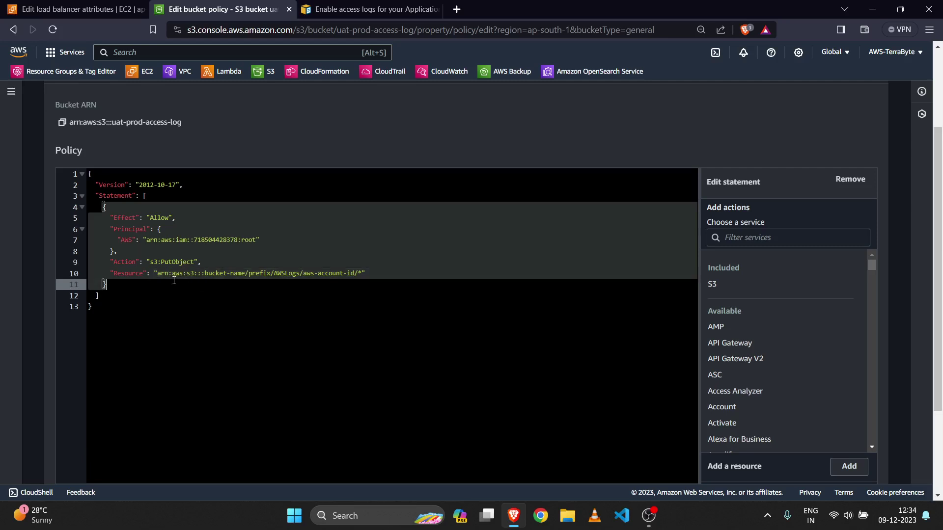
pyautogui.click(159, 273)
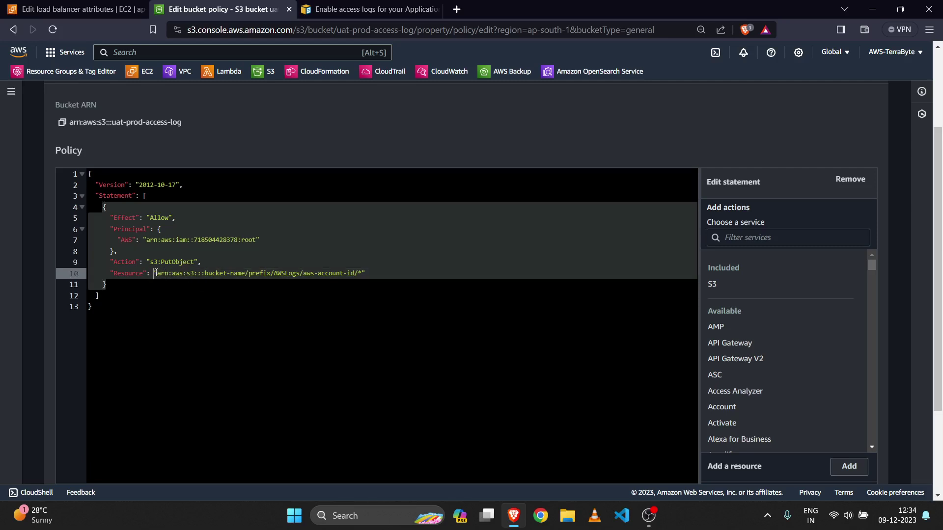
pyautogui.click(303, 268)
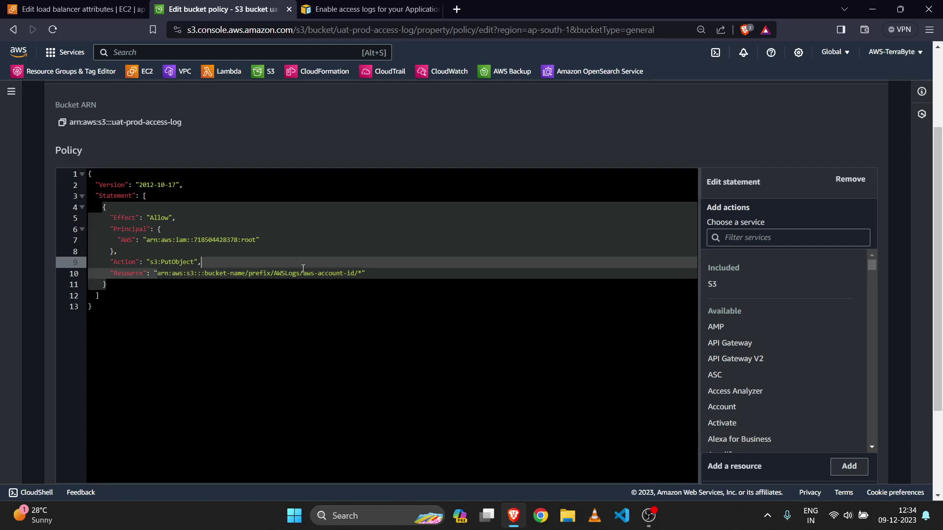
pyautogui.click(354, 273)
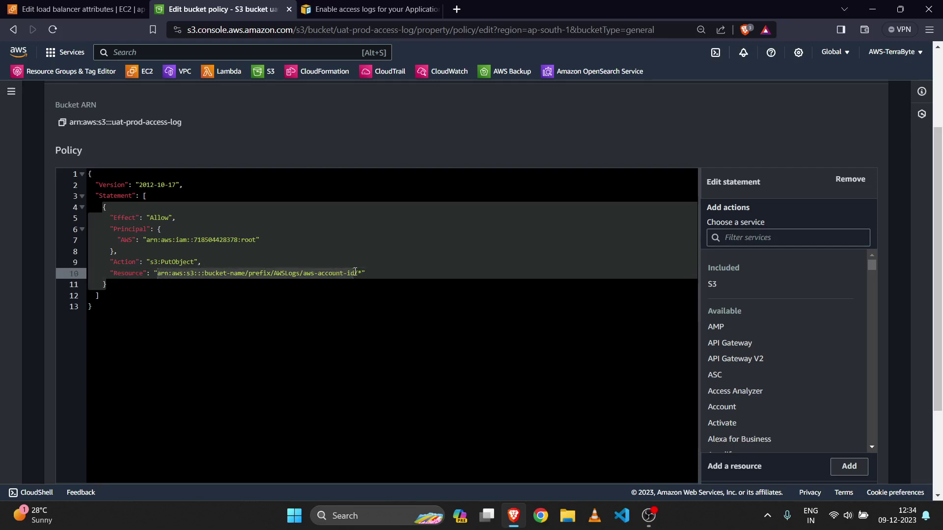
pyautogui.hotkey('ctrl', 'v')
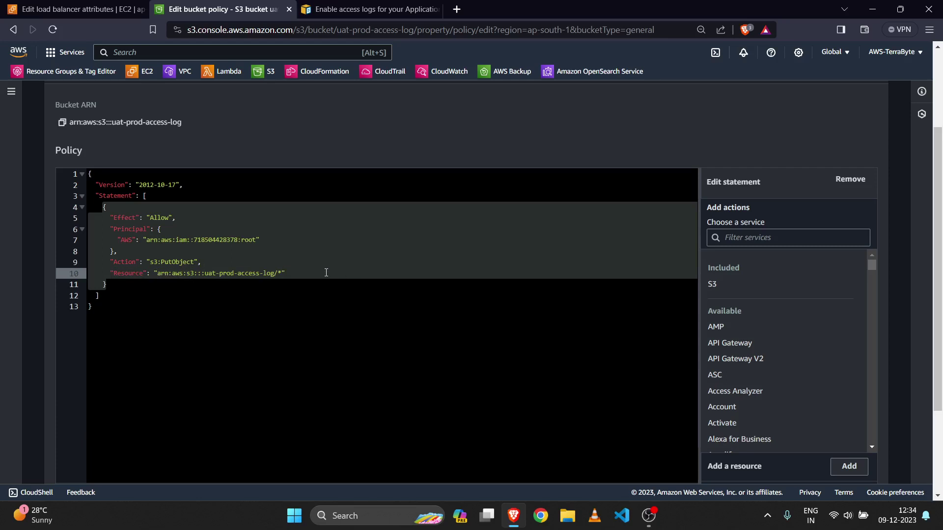
# Save the edited bucket policy for uat-prod-access-log
pyautogui.scroll(2, 326, 273)
pyautogui.scroll(-5, 326, 272)
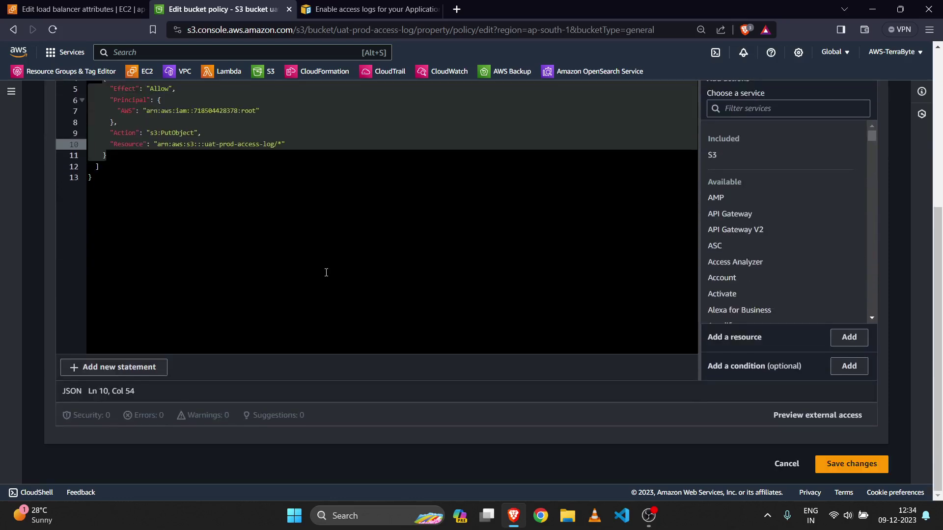
pyautogui.scroll(1, 326, 272)
pyautogui.scroll(-1, 326, 272)
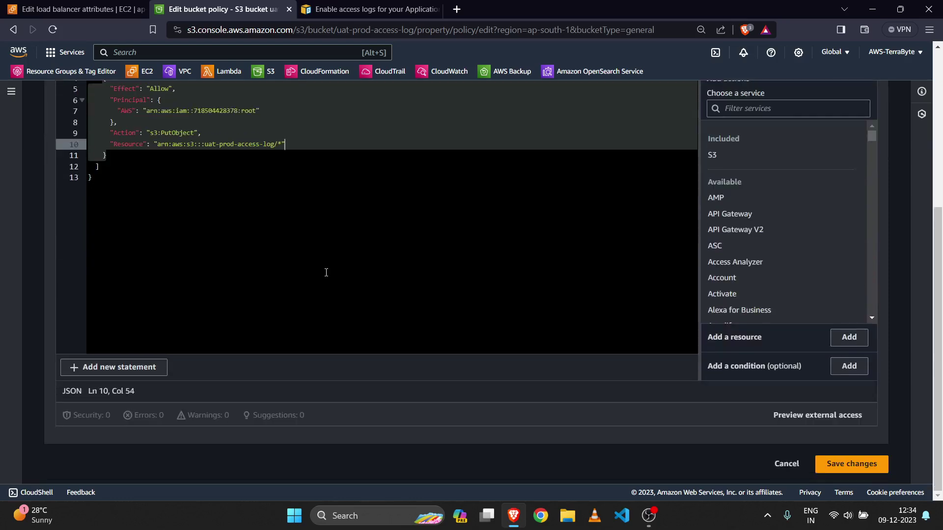
pyautogui.click(855, 470)
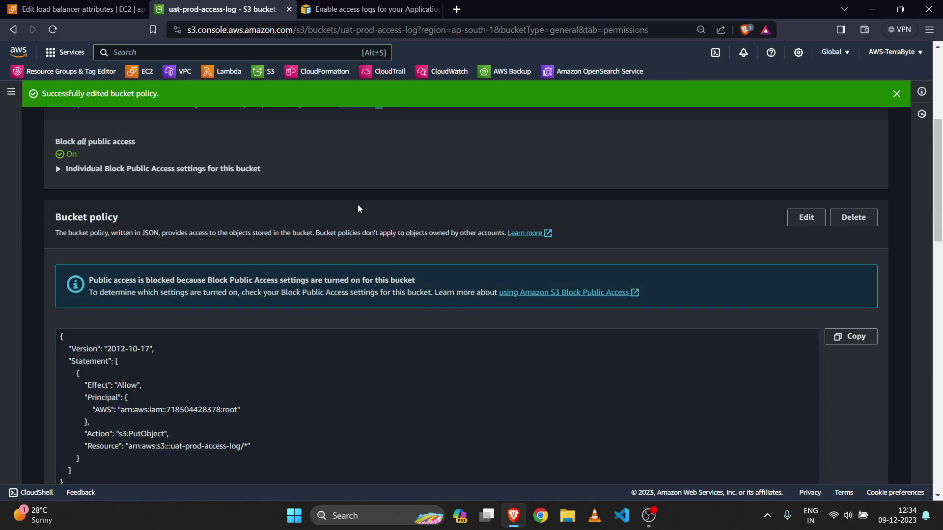
# Review the saved bucket policy, then return to the S3 bucket list and refresh it
pyautogui.scroll(-4, 358, 204)
pyautogui.scroll(3, 357, 204)
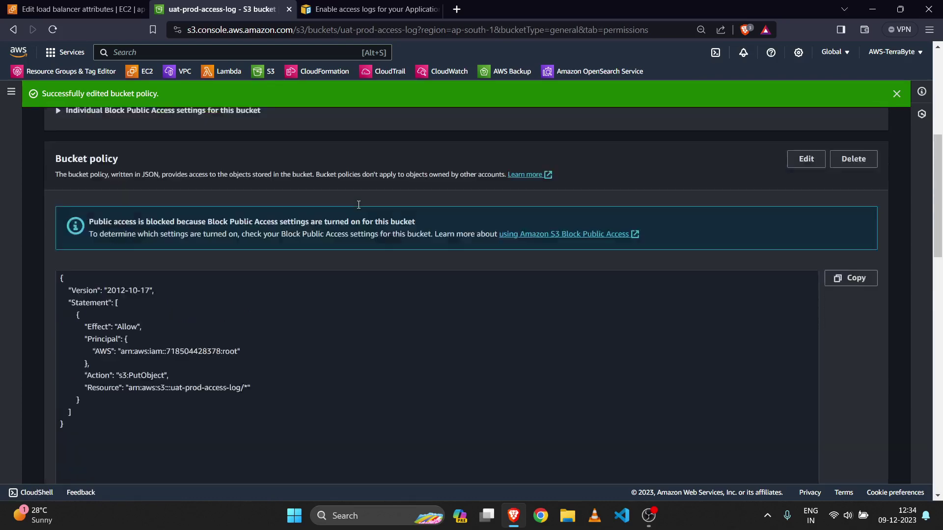
pyautogui.scroll(5, 359, 204)
pyautogui.click(109, 122)
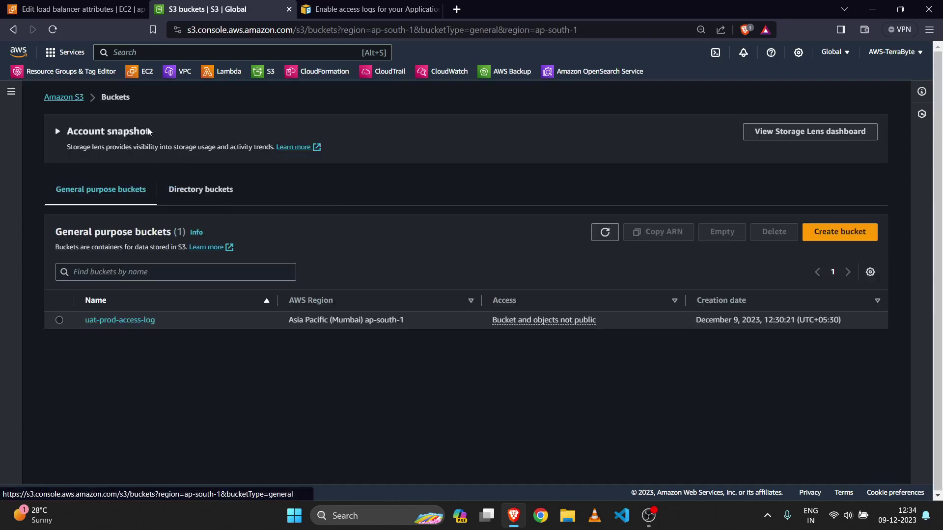
pyautogui.click(604, 232)
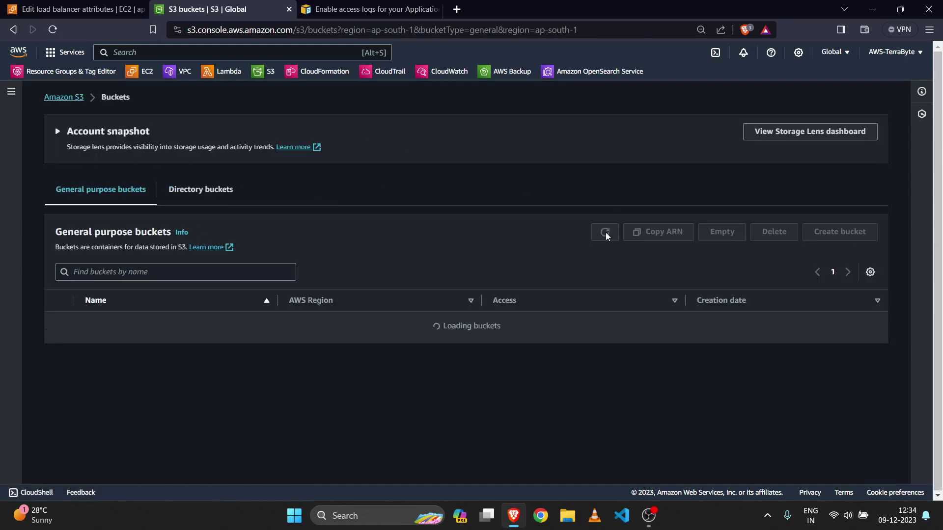
# Discard the pending attribute edit of the UAT-ALB load balancer and reopen its attributes for editing
pyautogui.click(82, 7)
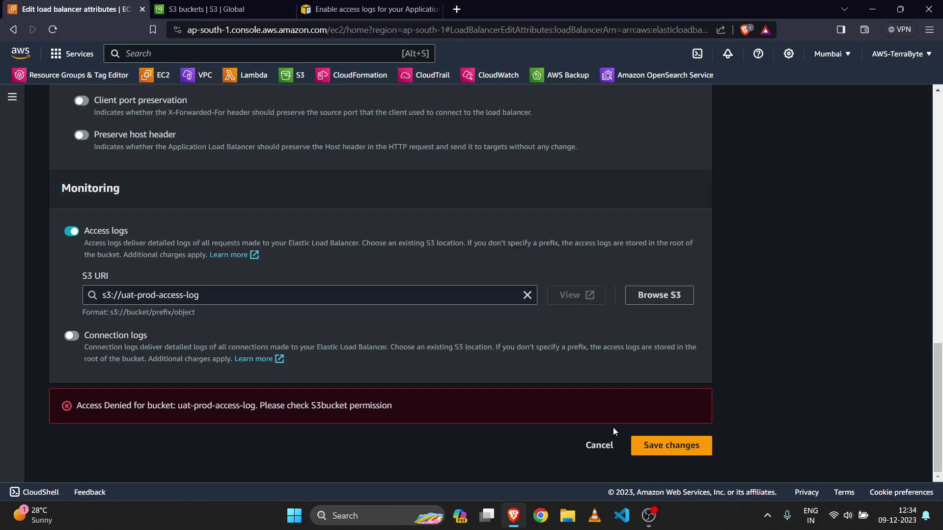
pyautogui.click(606, 439)
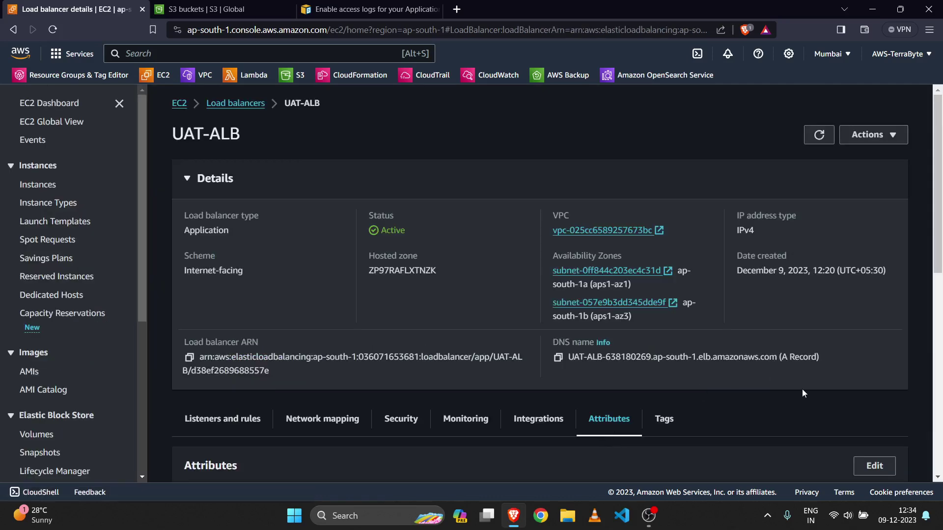
pyautogui.scroll(-2, 802, 393)
pyautogui.click(872, 388)
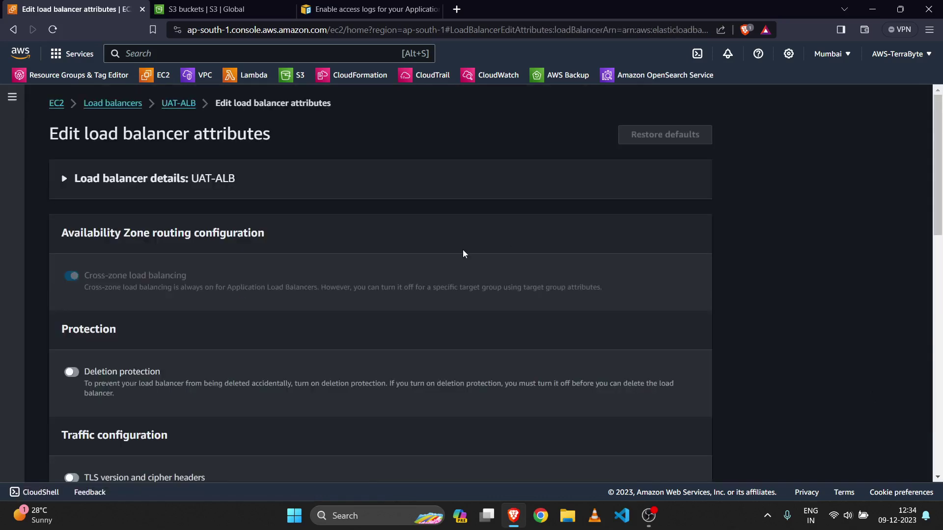
# Turn on access logs for UAT-ALB, choose the uat-prod-access-log bucket as the S3 location, and save the changes
pyautogui.scroll(-15, 463, 252)
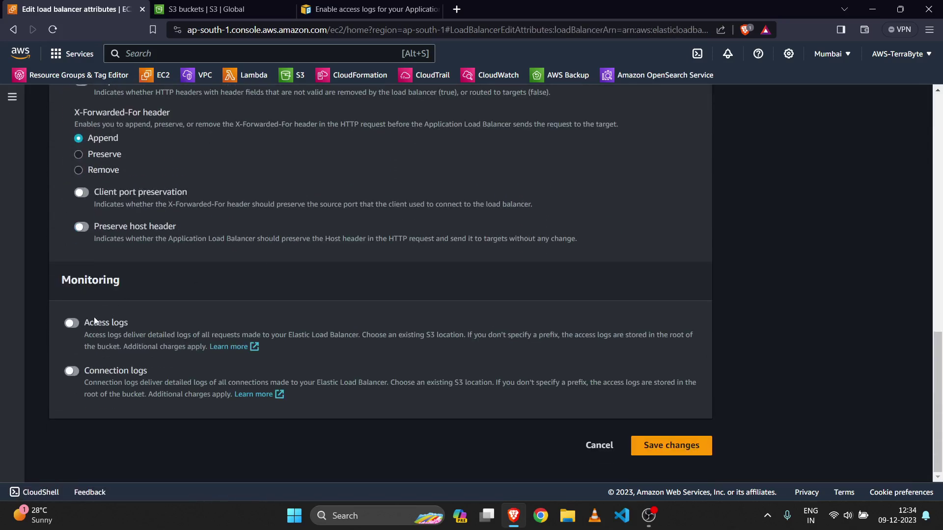
pyautogui.click(75, 326)
pyautogui.scroll(-2, 365, 347)
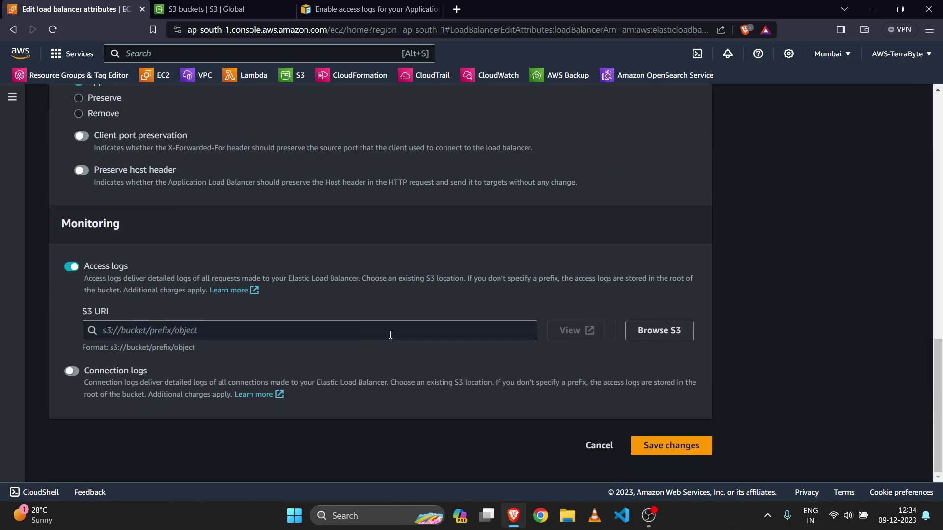
pyautogui.click(664, 321)
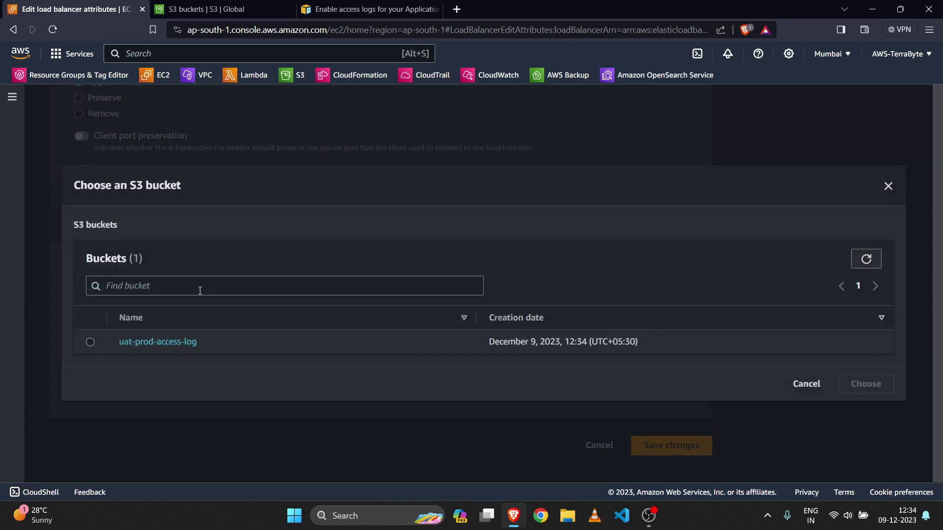
pyautogui.click(83, 344)
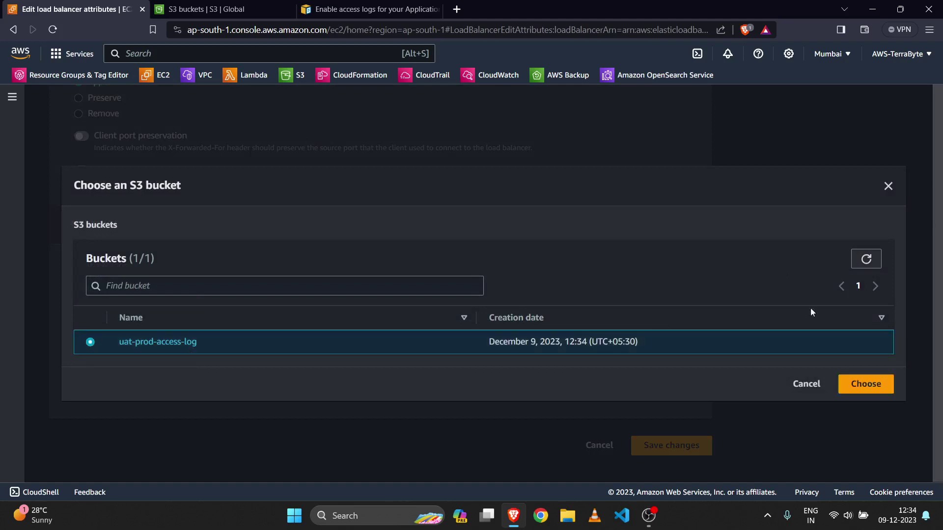
pyautogui.click(855, 385)
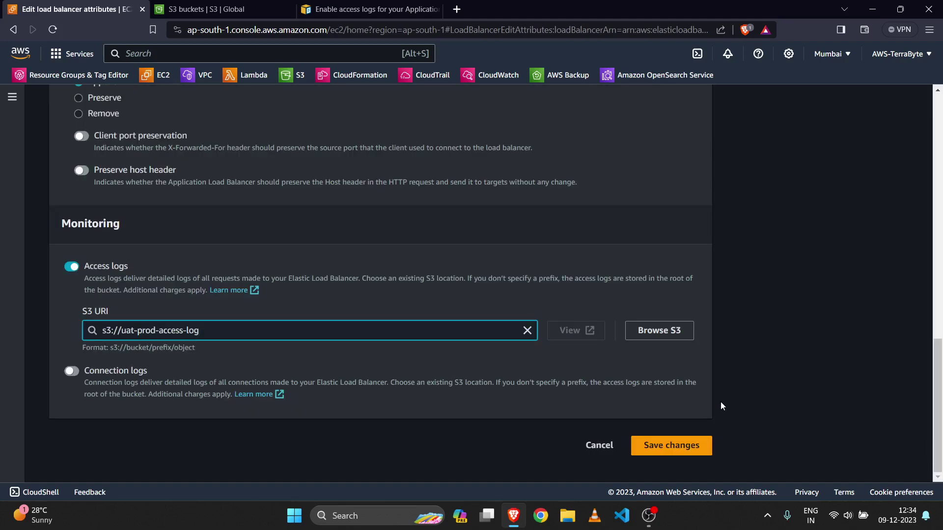
pyautogui.click(686, 440)
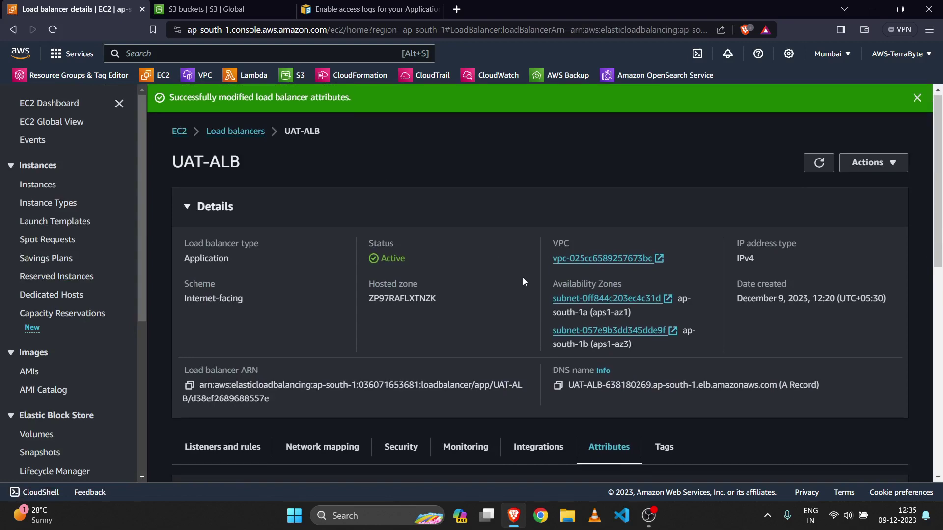
# Check the access logs S3 location in UAT-ALB's monitoring attributes
pyautogui.scroll(-5, 522, 278)
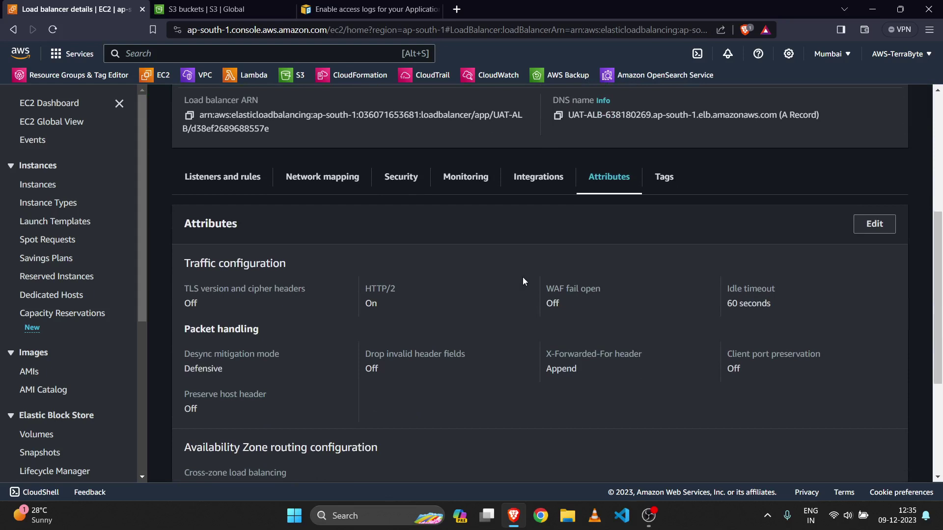
pyautogui.scroll(-4, 523, 281)
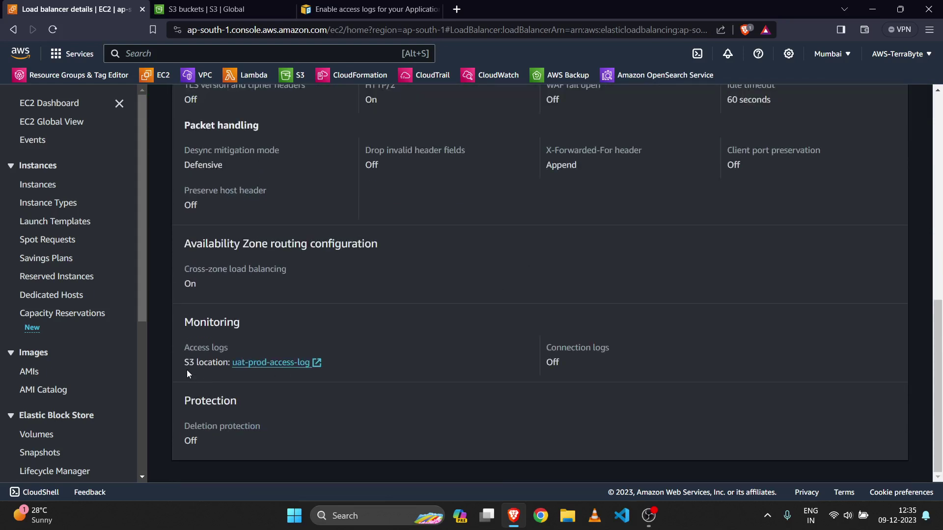
pyautogui.moveTo(186, 348); pyautogui.dragTo(221, 348)
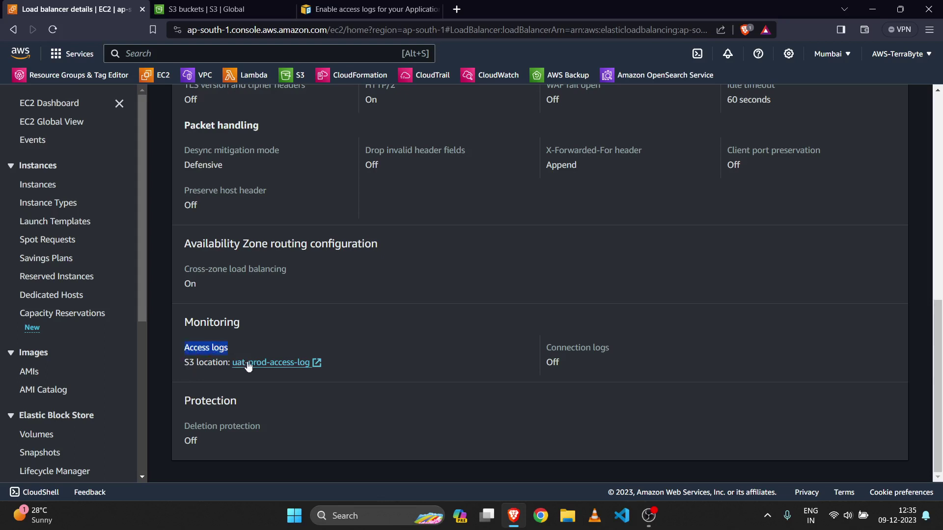
pyautogui.click(310, 318)
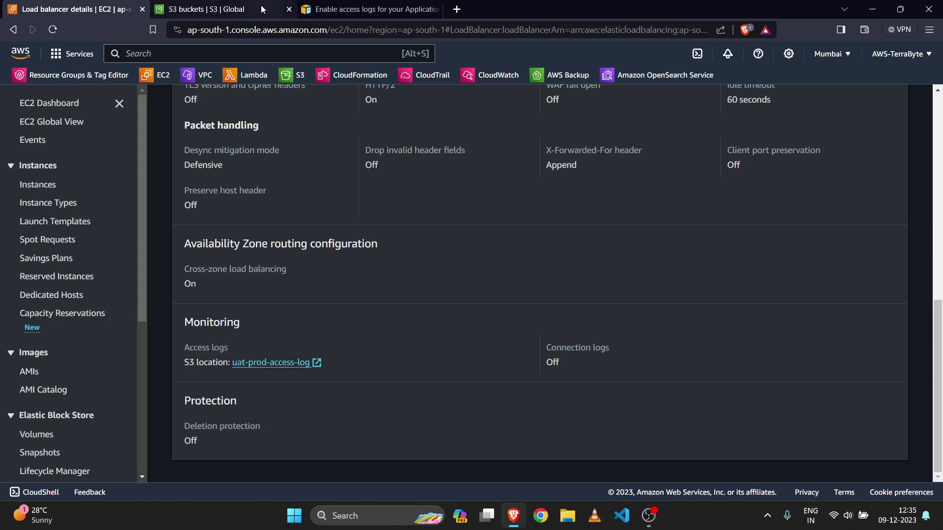
# Open the uat-prod-access-log bucket in S3 and refresh its object list
pyautogui.click(265, 9)
pyautogui.click(591, 229)
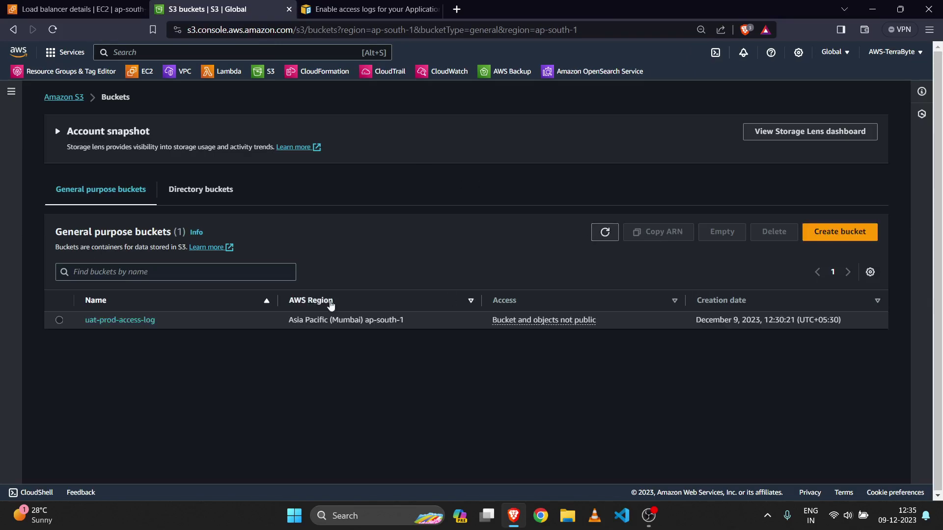
pyautogui.click(140, 321)
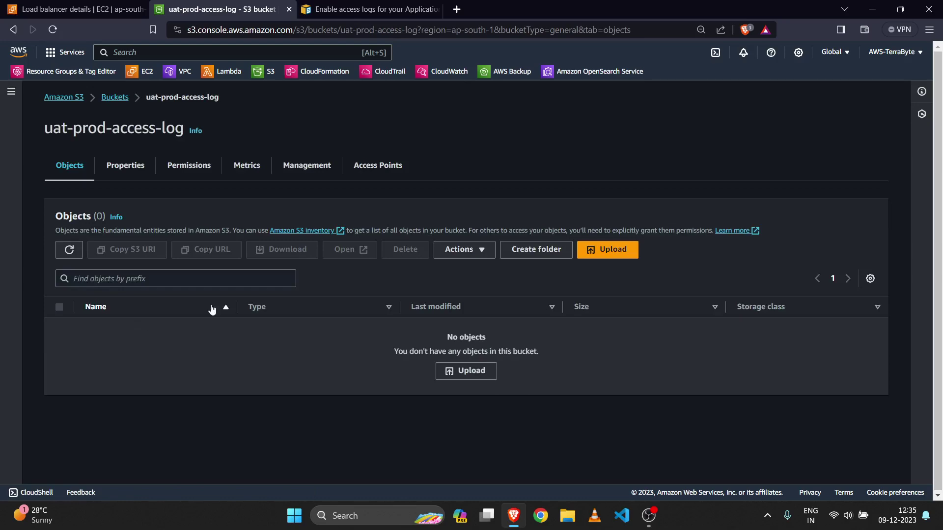
pyautogui.click(57, 257)
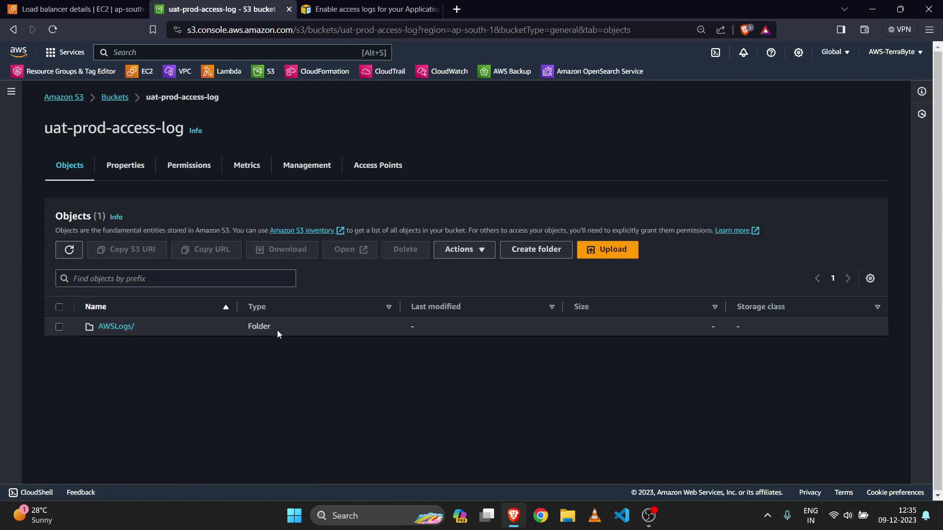
# Create a folder named uat in the uat-prod-access-log bucket without specifying an encryption key
pyautogui.click(548, 252)
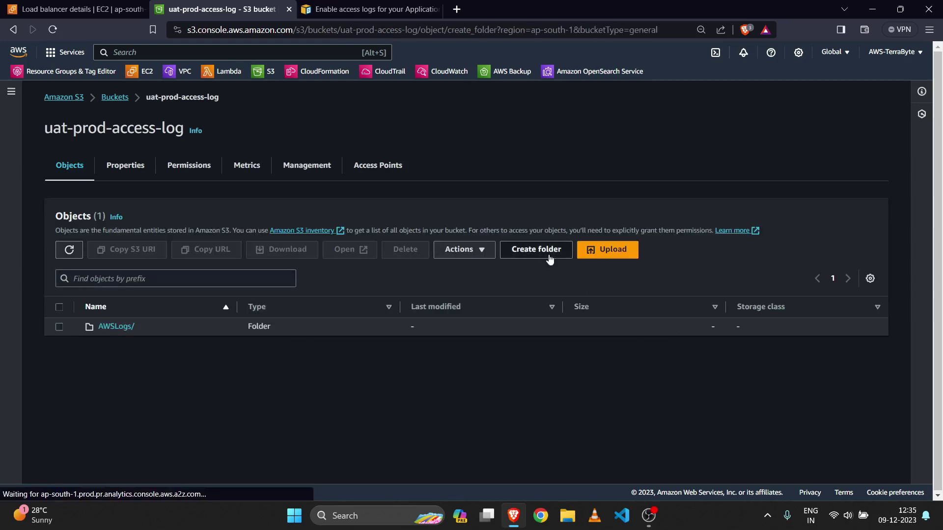
pyautogui.write('uat')
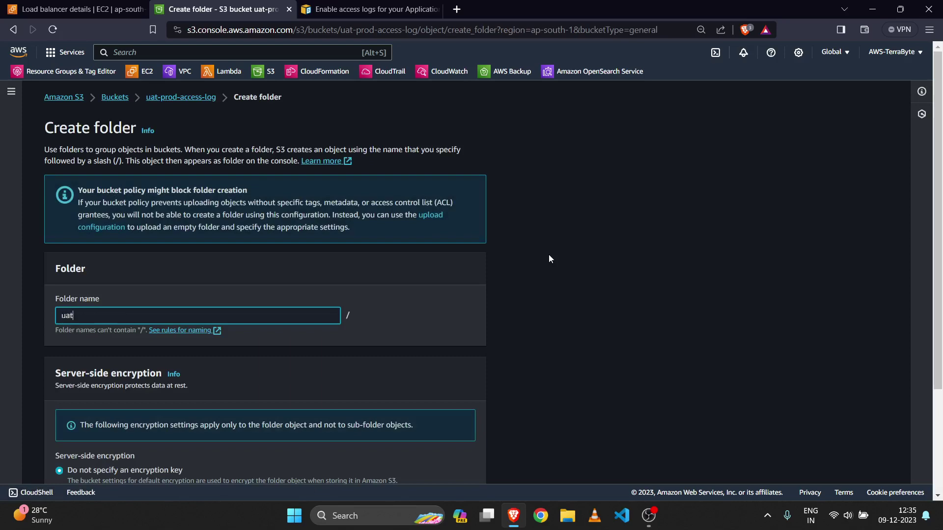
pyautogui.scroll(-3, 549, 255)
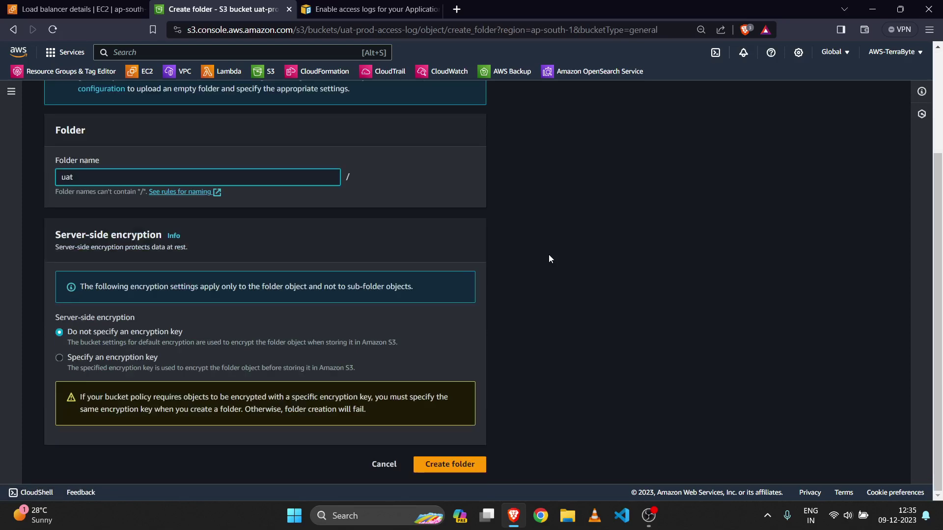
pyautogui.click(434, 465)
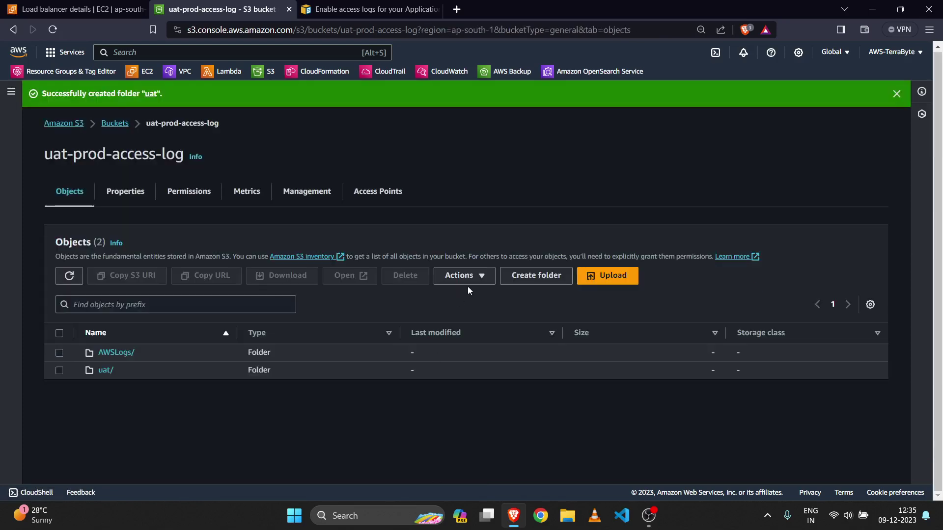
# Create a folder named prod in the uat-prod-access-log bucket without specifying an encryption key
pyautogui.click(521, 276)
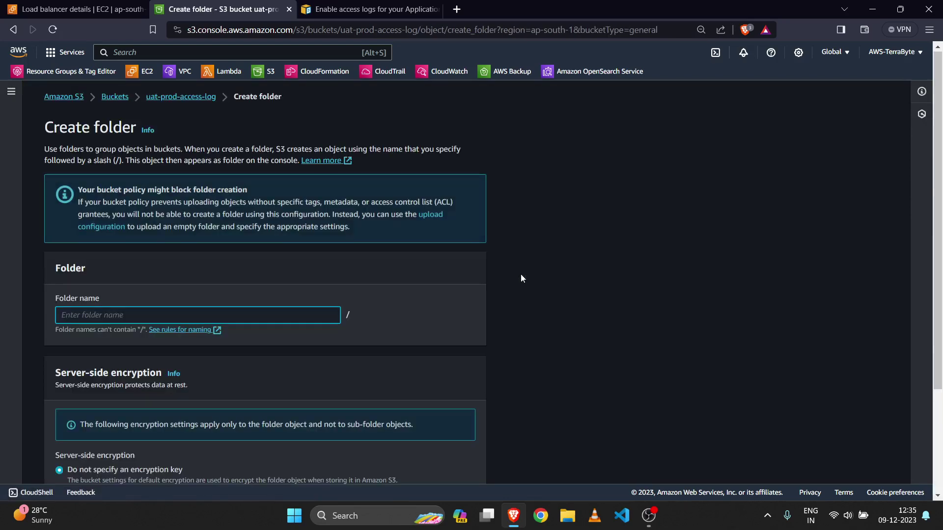
pyautogui.write('prod')
pyautogui.scroll(-3, 521, 278)
pyautogui.scroll(2, 521, 274)
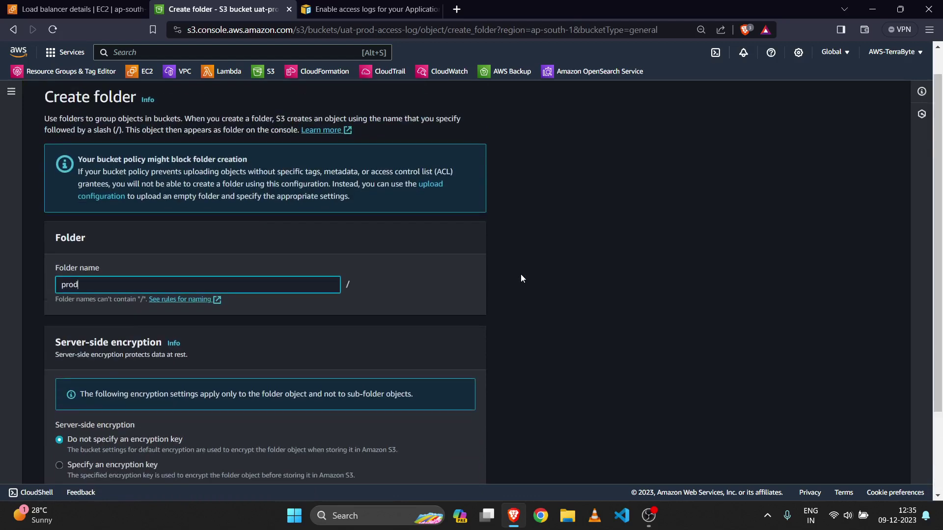
pyautogui.scroll(-2, 484, 357)
pyautogui.click(449, 459)
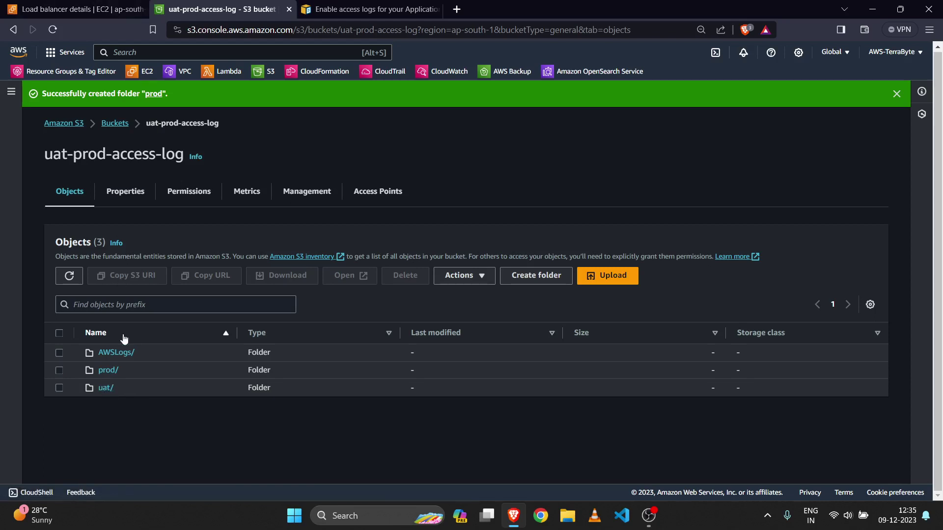
# Go back to the EC2 load balancers list and open the details of PROD-ALB
pyautogui.click(63, 12)
pyautogui.scroll(10, 196, 210)
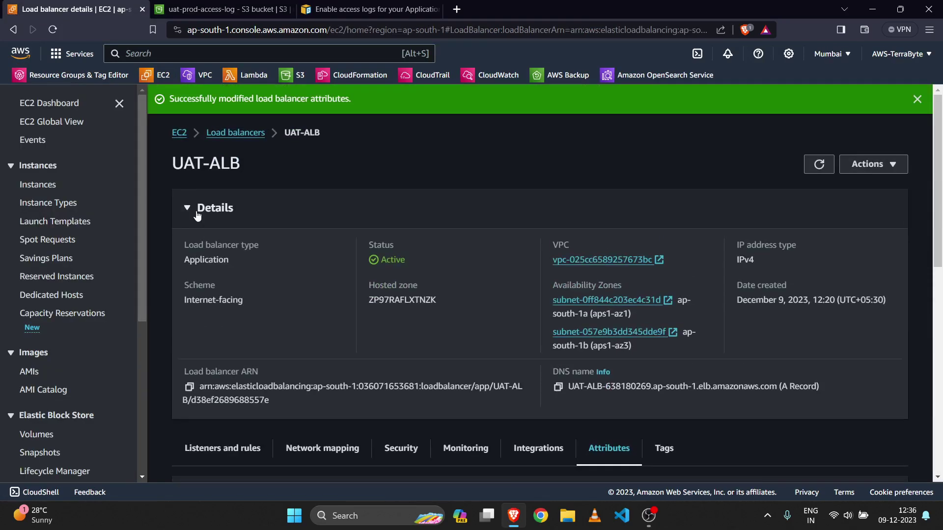
pyautogui.click(248, 132)
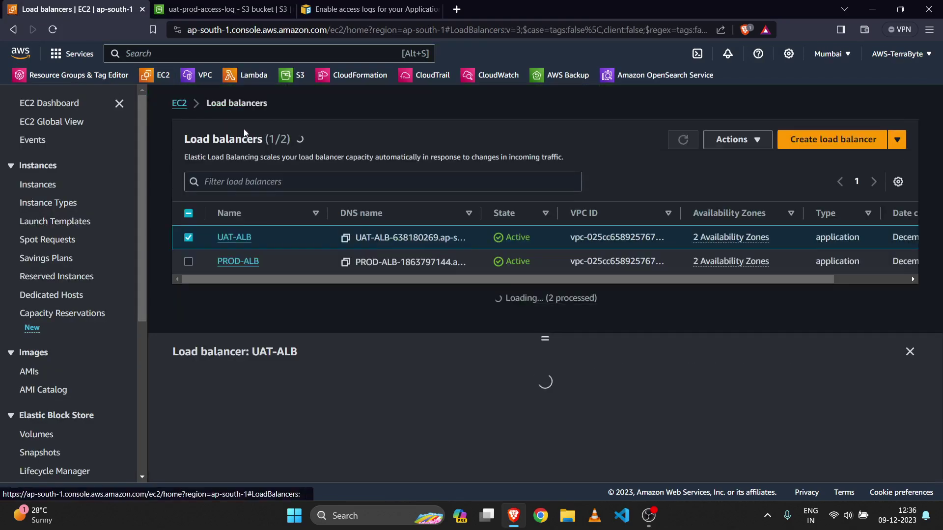
pyautogui.click(188, 239)
pyautogui.click(194, 261)
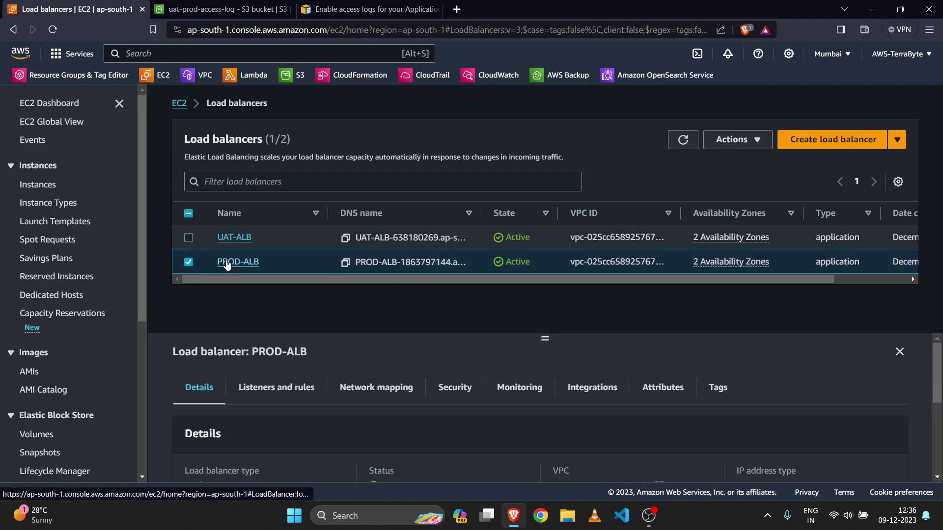
pyautogui.click(225, 261)
pyautogui.click(237, 7)
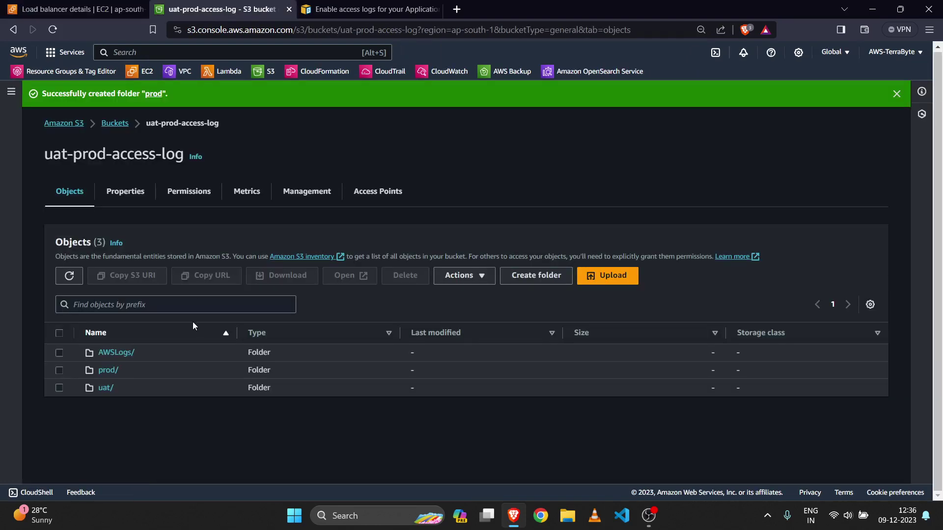
pyautogui.click(83, 9)
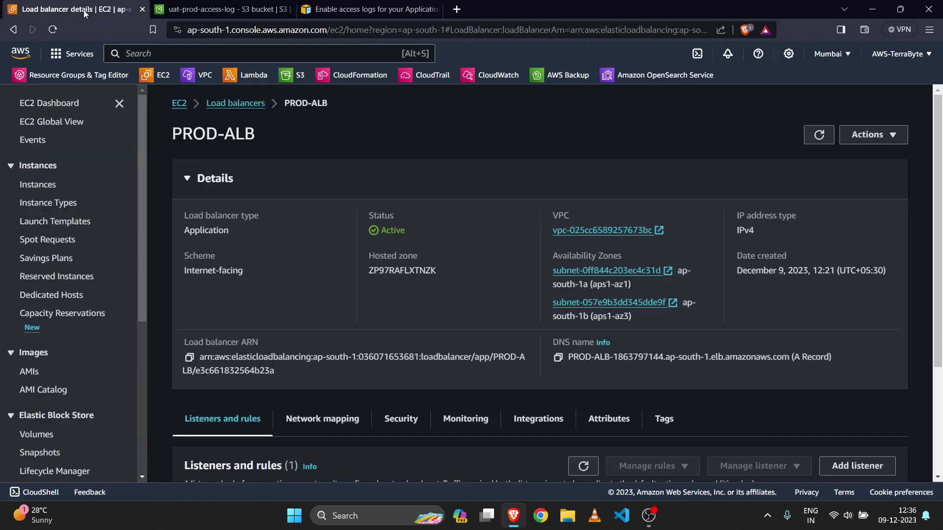
# Open PROD-ALB's attributes for editing and turn on access logs under Monitoring
pyautogui.scroll(-3, 360, 291)
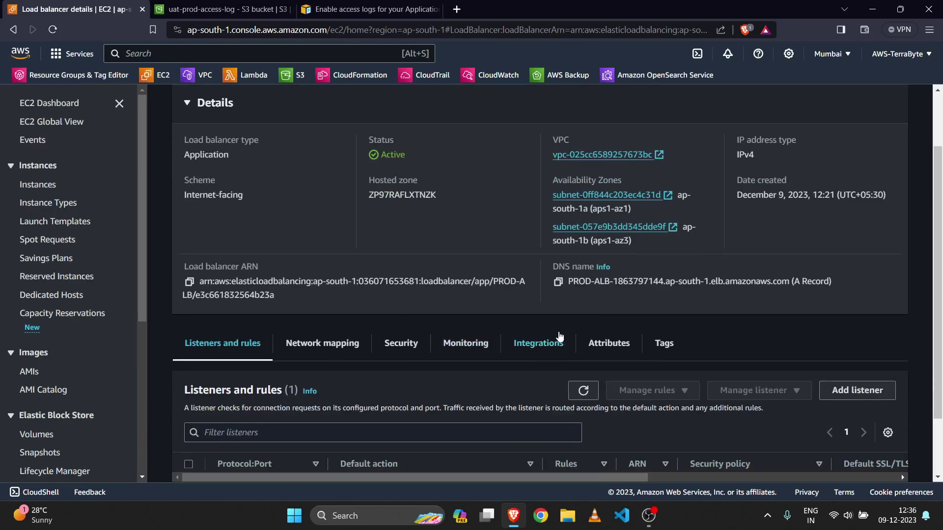
pyautogui.click(591, 344)
pyautogui.scroll(-5, 676, 330)
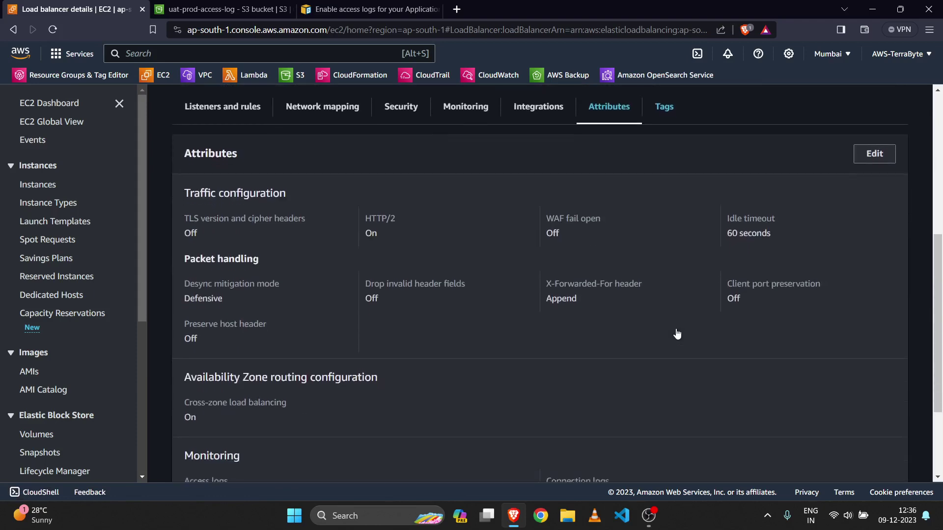
pyautogui.click(874, 149)
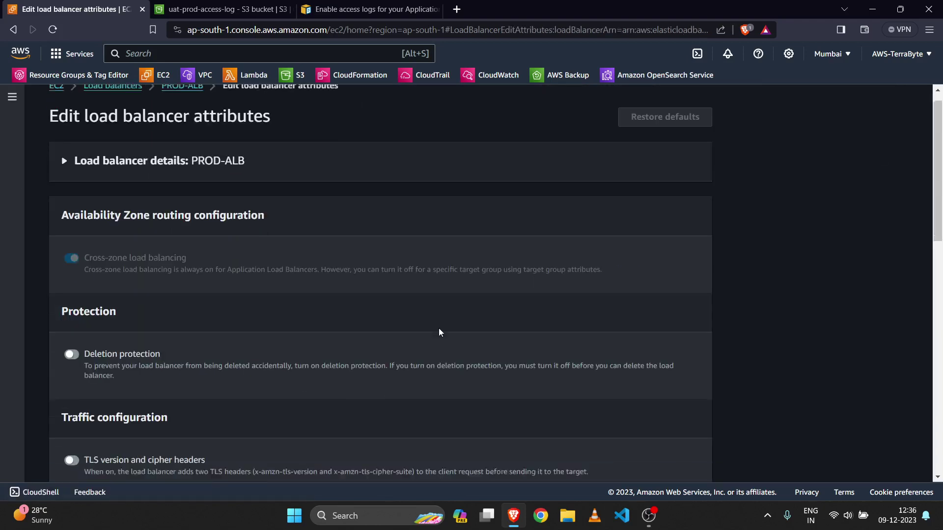
pyautogui.scroll(-12, 438, 328)
pyautogui.scroll(-2, 438, 332)
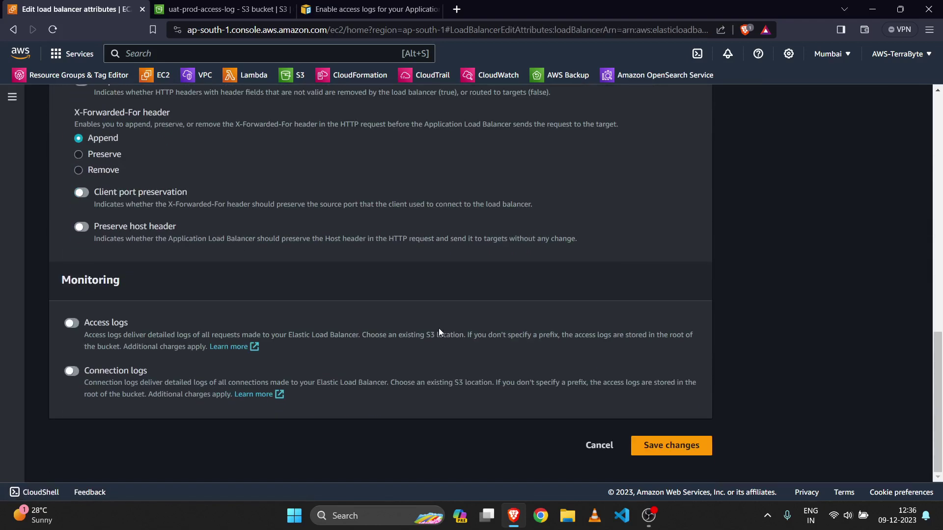
pyautogui.click(71, 323)
pyautogui.scroll(-1, 334, 329)
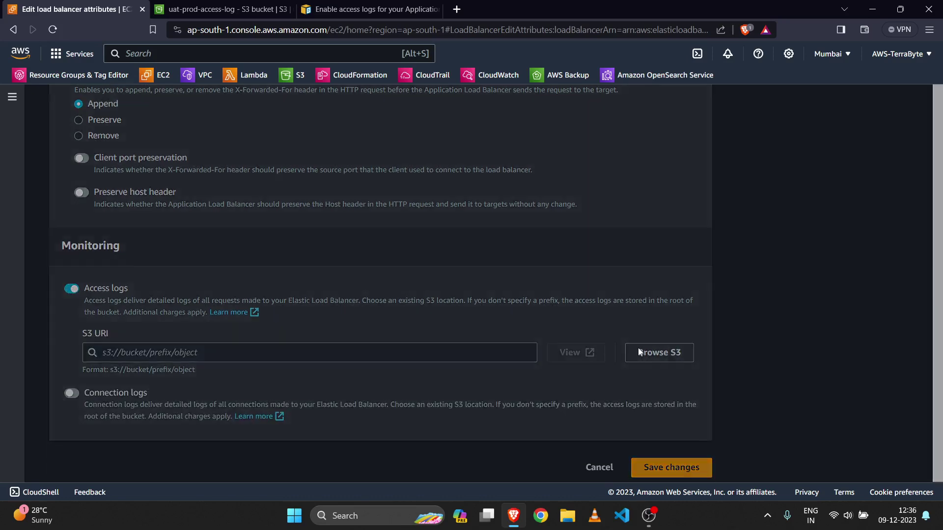
# Choose the prod/ folder of the uat-prod-access-log bucket as the access logs location and try to save the changes
pyautogui.click(638, 352)
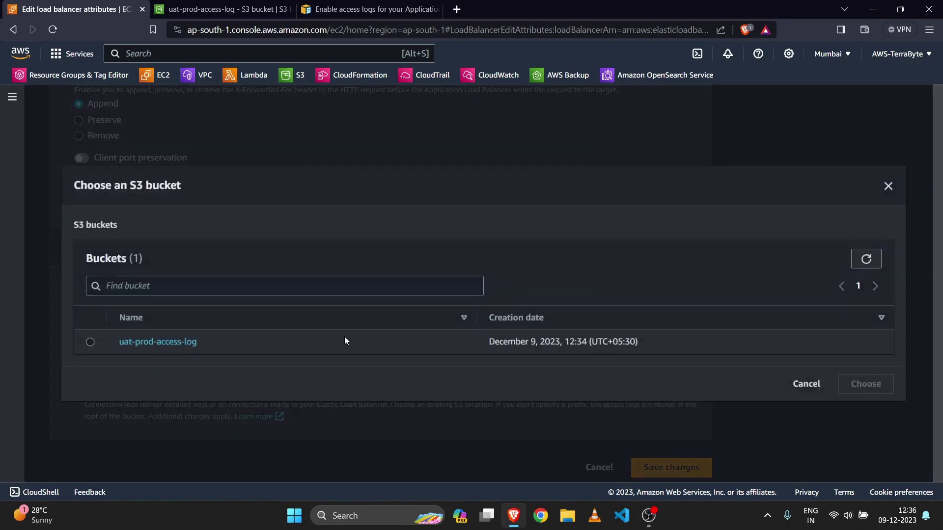
pyautogui.click(188, 343)
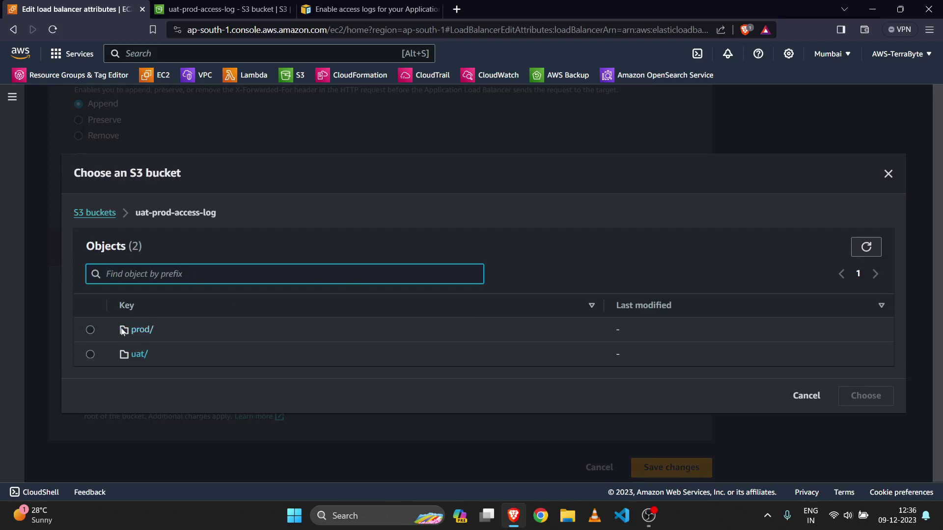
pyautogui.click(93, 330)
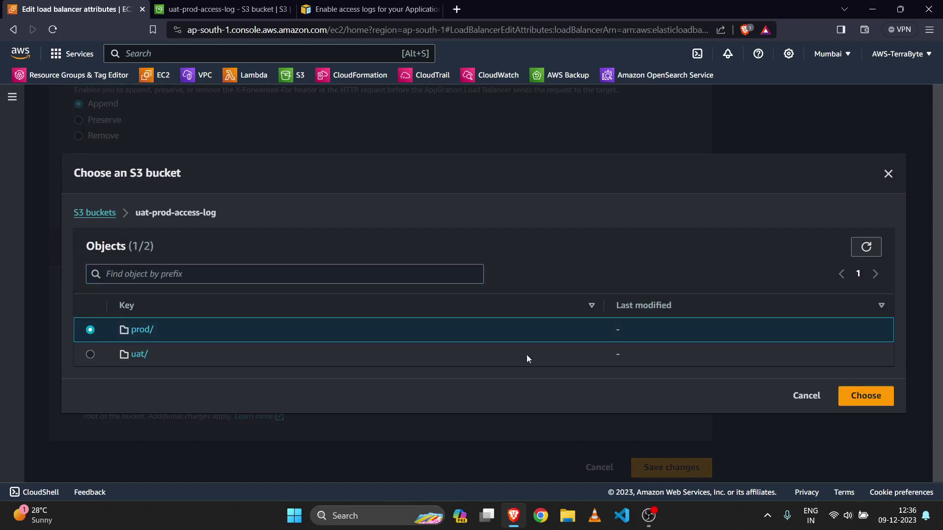
pyautogui.click(866, 392)
pyautogui.scroll(-1, 694, 434)
pyautogui.click(678, 443)
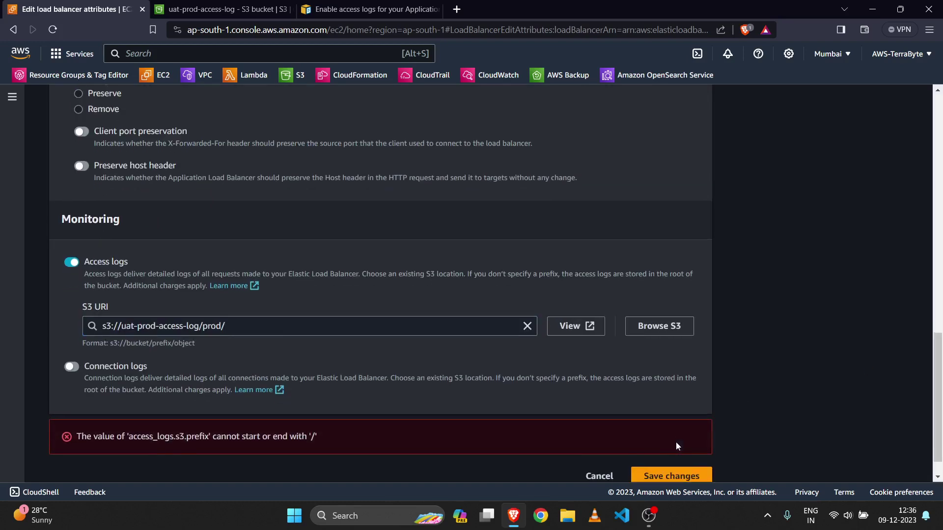
# Remove the trailing slash so the S3 URI is s3://uat-prod-access-log/prod, and save the attribute changes
pyautogui.scroll(-1, 676, 442)
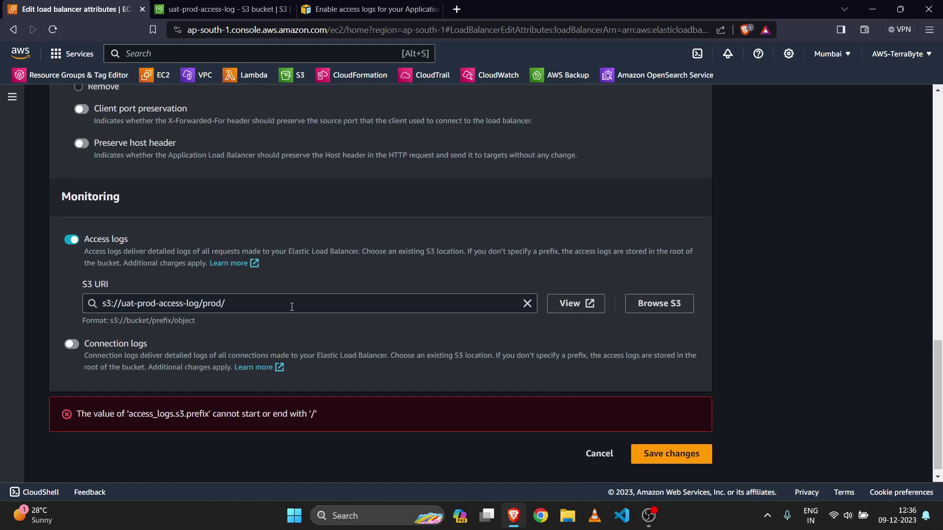
pyautogui.click(291, 307)
pyautogui.press('BackSpace')
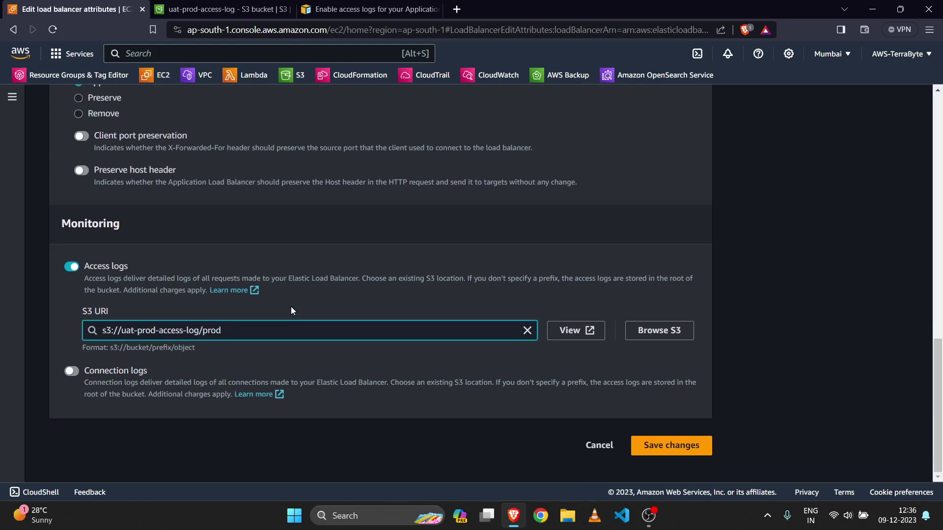
pyautogui.click(665, 445)
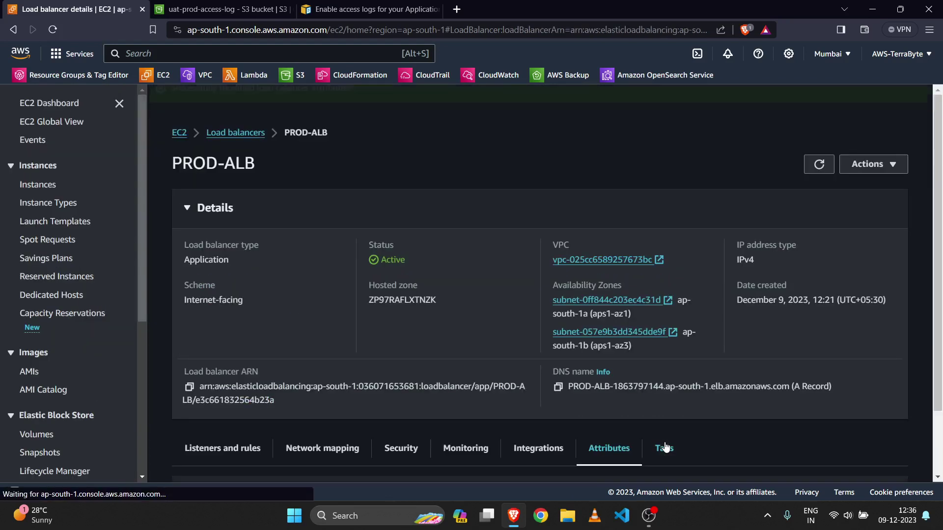
# Check the access logs S3 location in PROD-ALB's monitoring attributes
pyautogui.scroll(-10, 665, 446)
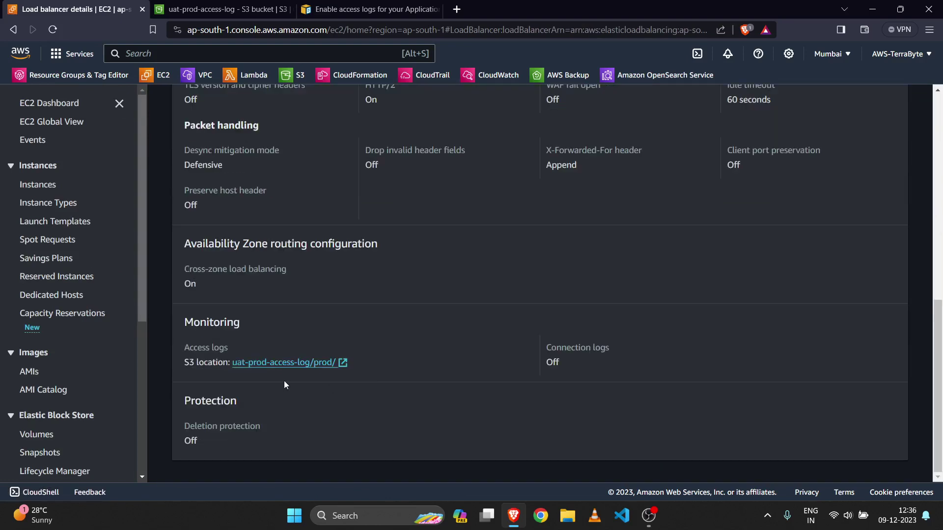
pyautogui.moveTo(178, 364); pyautogui.dragTo(229, 364)
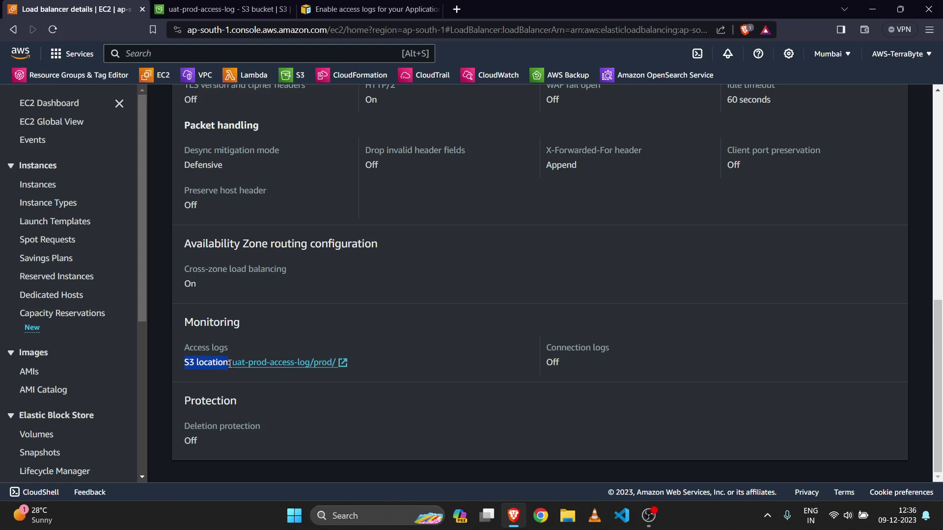
pyautogui.click(222, 364)
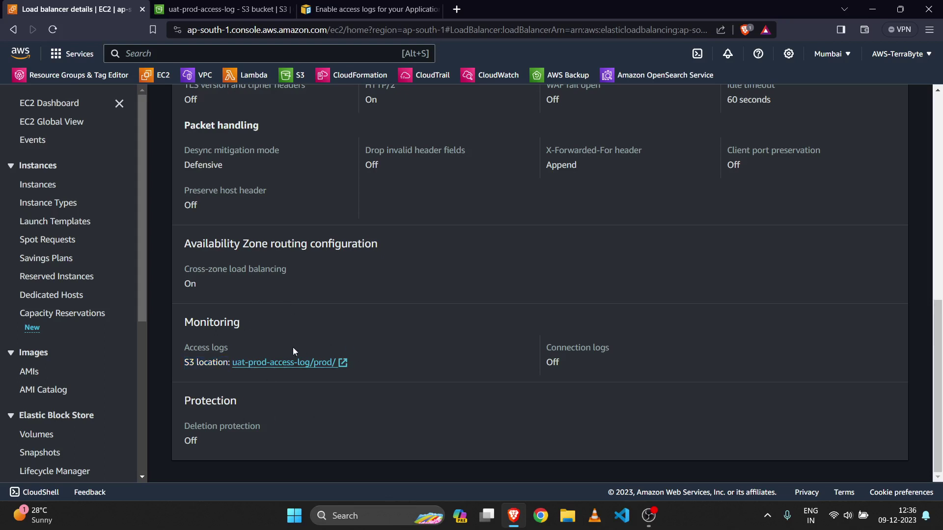
# Review the uat-prod-access-log bucket policy in its permissions, examining the Resource ARN
pyautogui.click(229, 4)
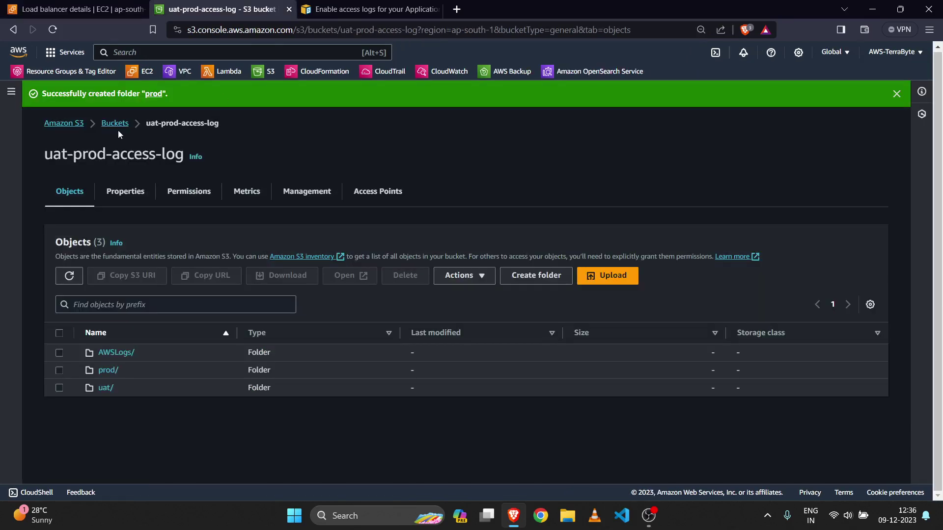
pyautogui.click(200, 199)
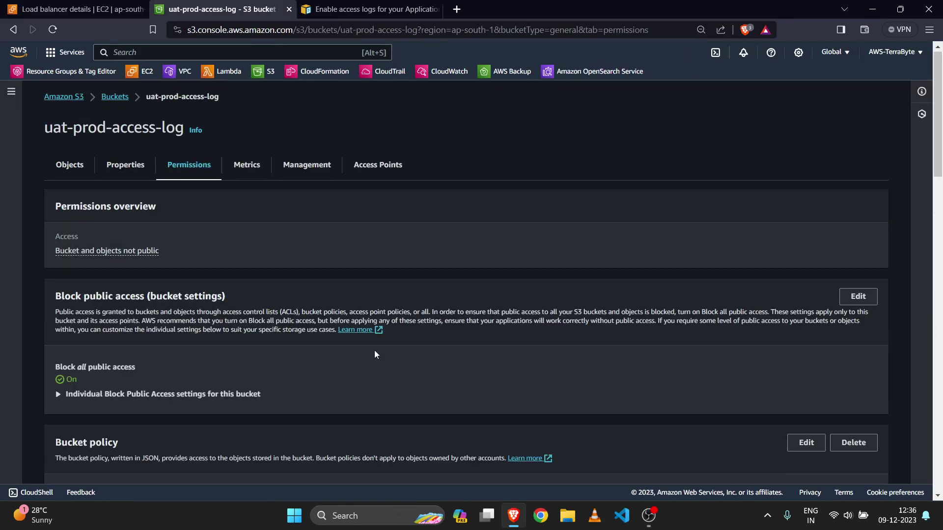
pyautogui.scroll(-5, 374, 349)
pyautogui.scroll(-3, 374, 349)
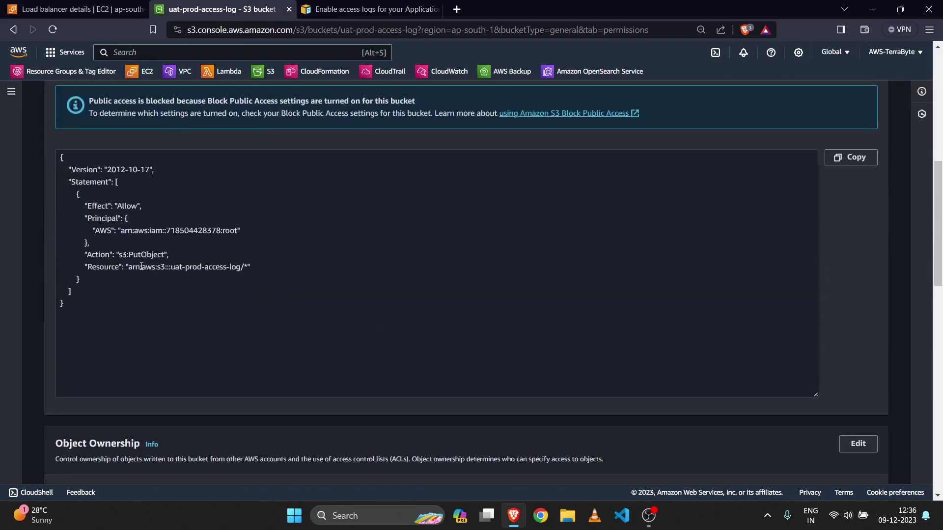
pyautogui.moveTo(128, 266); pyautogui.dragTo(242, 265)
pyautogui.click(243, 267)
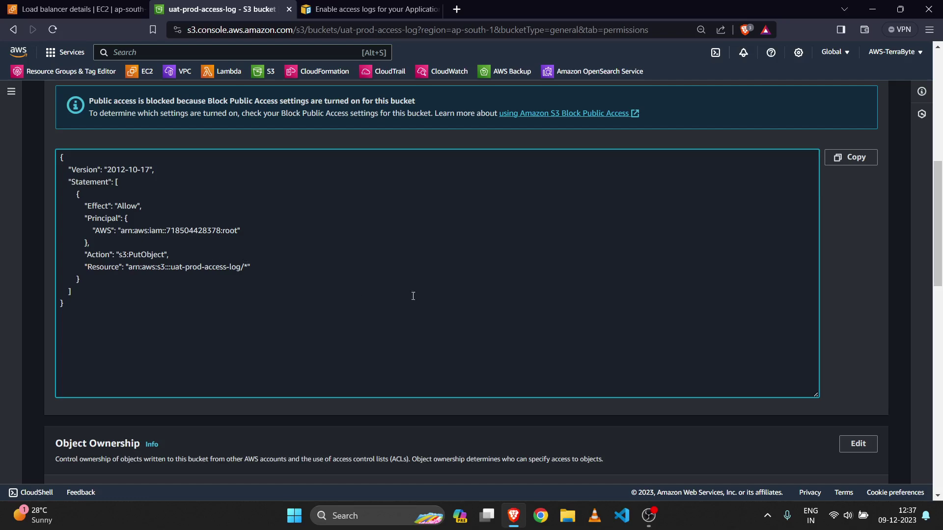
# Examine the bucket's public access settings and the account ID in the bucket policy's Principal
pyautogui.scroll(-3, 413, 295)
pyautogui.scroll(3, 413, 295)
pyautogui.scroll(6, 413, 296)
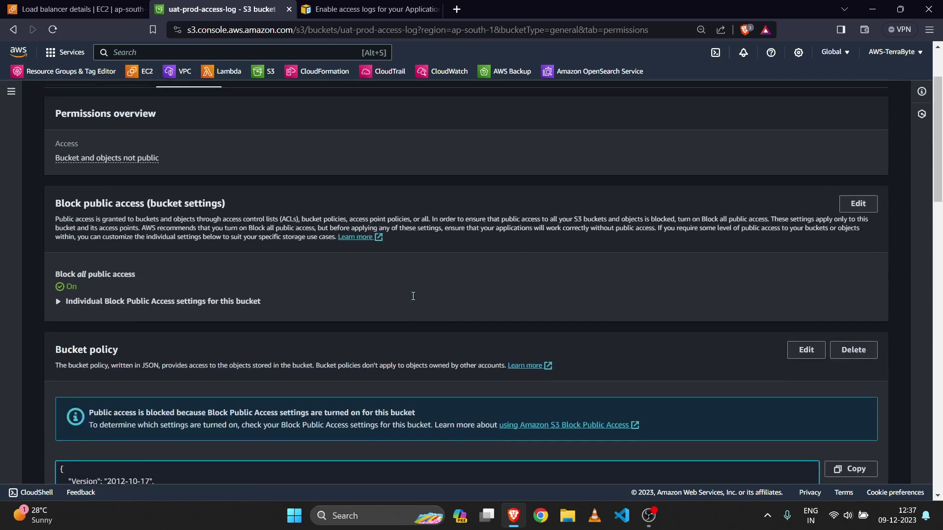
pyautogui.scroll(1, 413, 295)
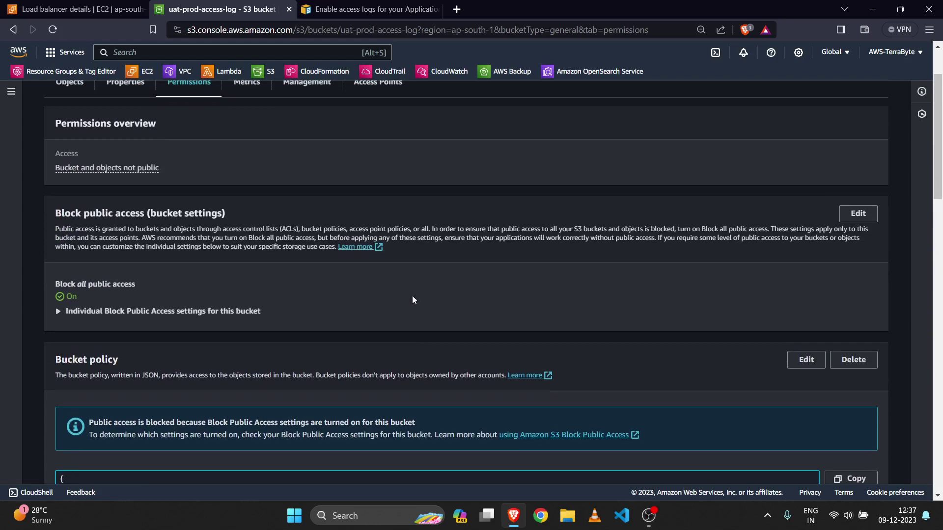
pyautogui.scroll(-8, 411, 295)
pyautogui.scroll(1, 411, 295)
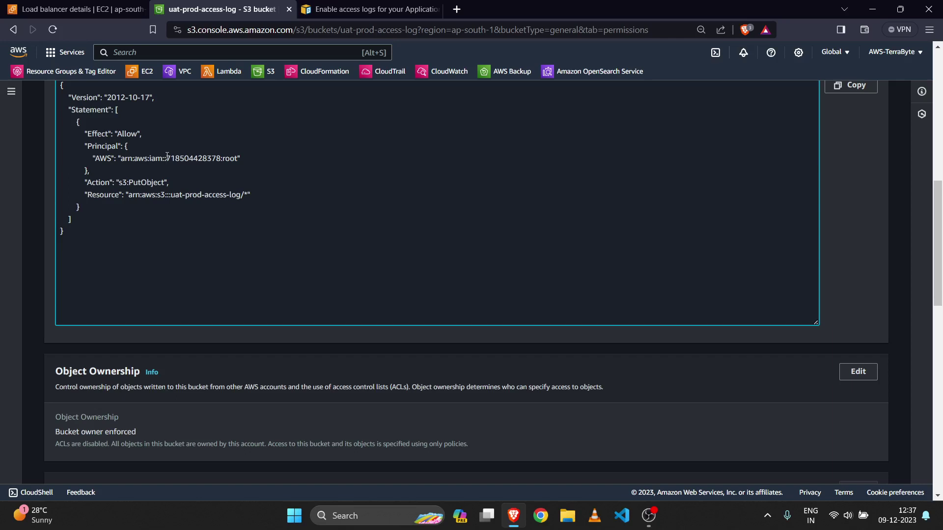
pyautogui.moveTo(167, 156); pyautogui.dragTo(221, 154)
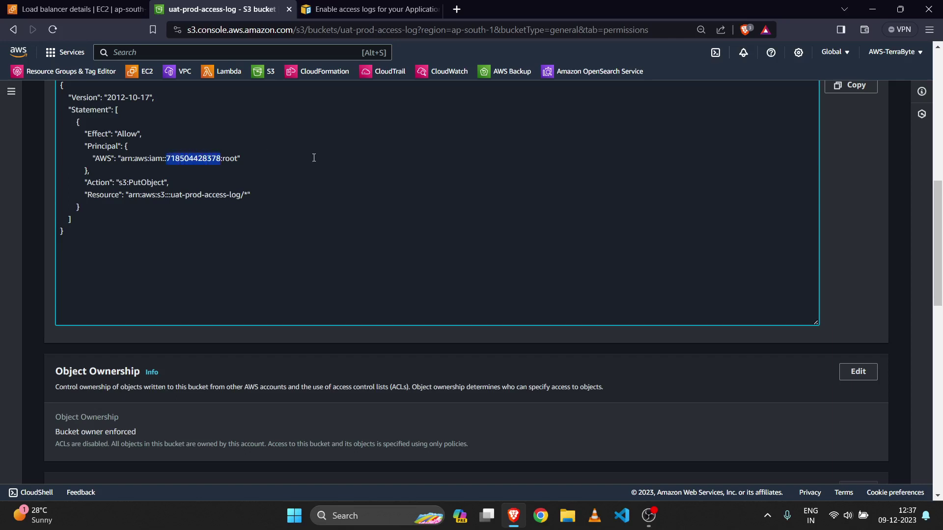
pyautogui.click(278, 158)
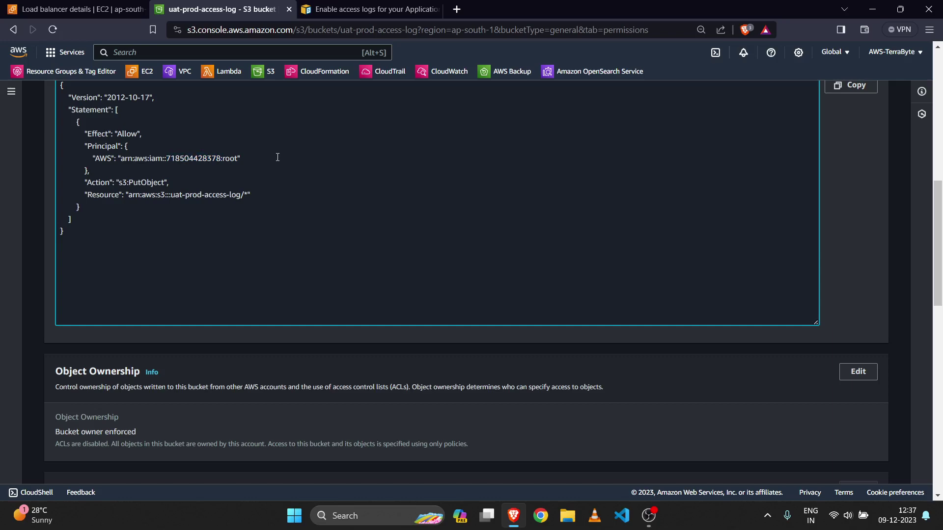
# Consult the sample bucket policy for regions available before August 2022 in the AWS access logs documentation
pyautogui.click(393, 4)
pyautogui.scroll(5, 398, 142)
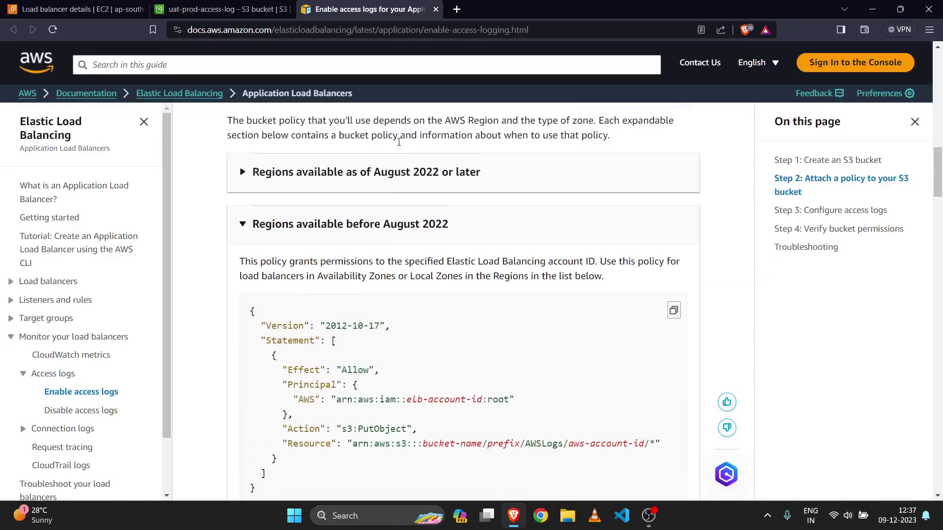
pyautogui.scroll(-1, 398, 142)
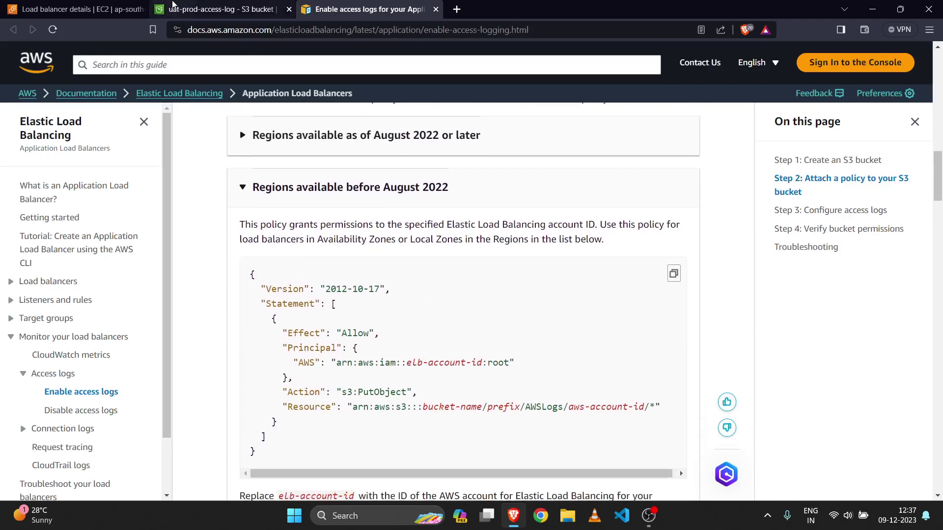
# Return from PROD-ALB's details to the EC2 load balancers list
pyautogui.click(94, 15)
pyautogui.scroll(10, 343, 197)
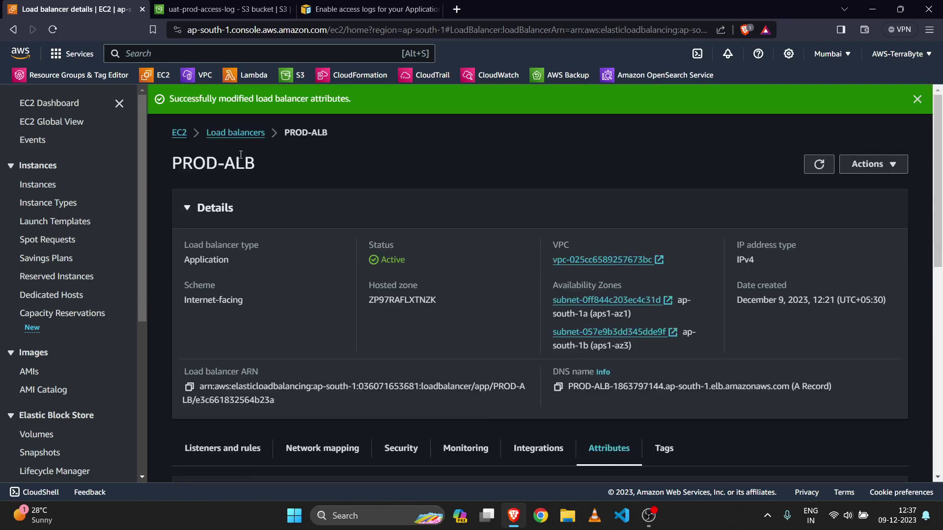
pyautogui.click(218, 133)
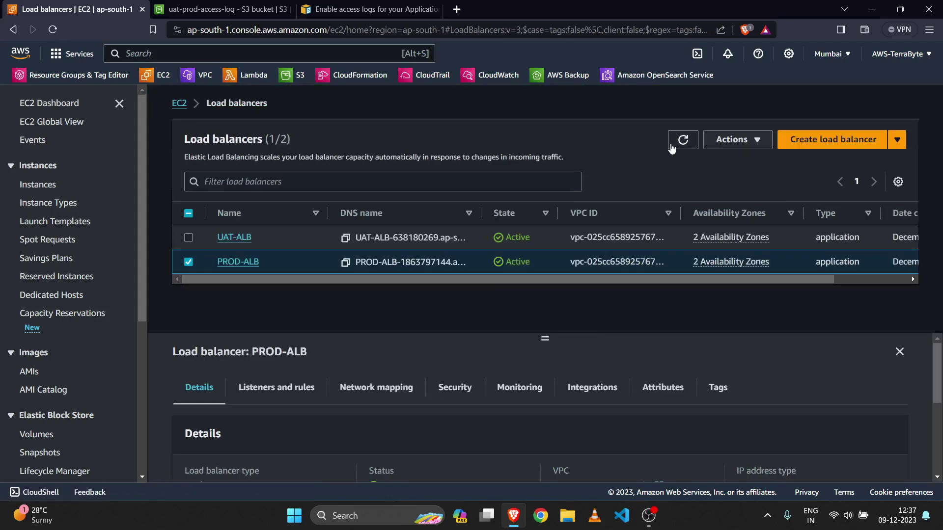